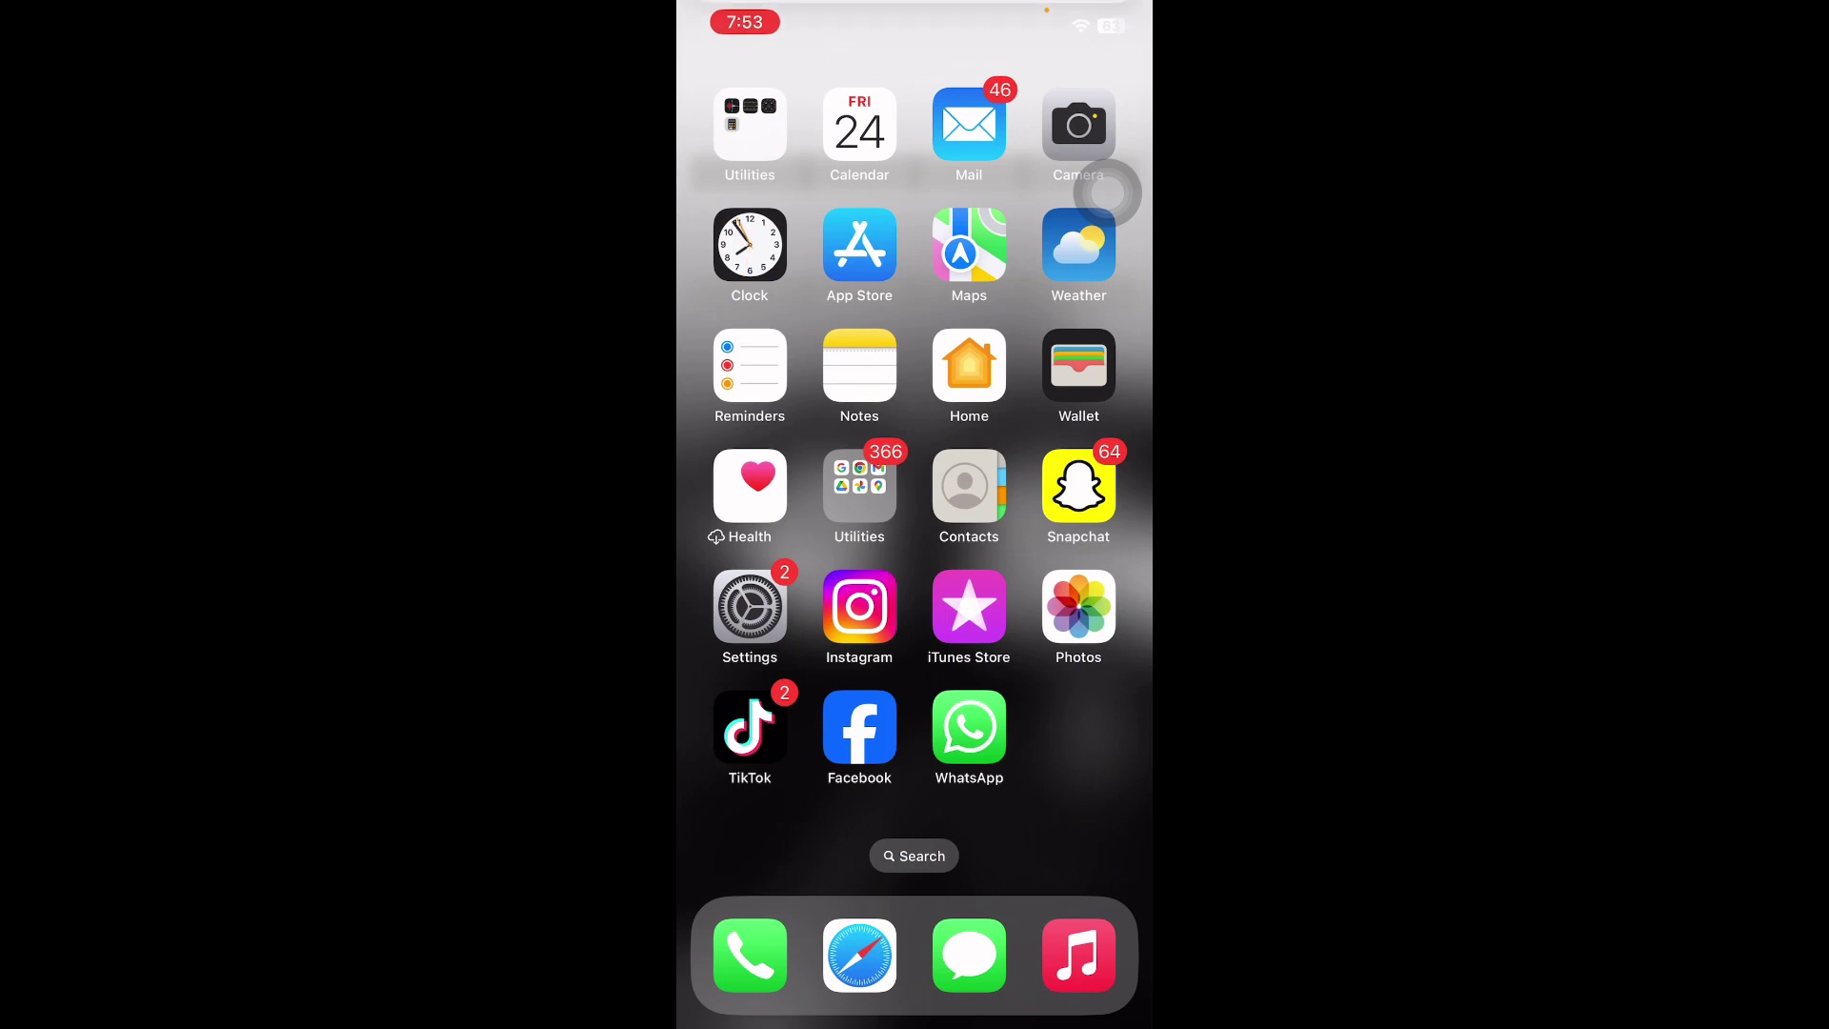
Open WhatsApp's permissions page in Settings, where camera access is off
left_click(750, 607)
scroll(915, 572, "down", 5)
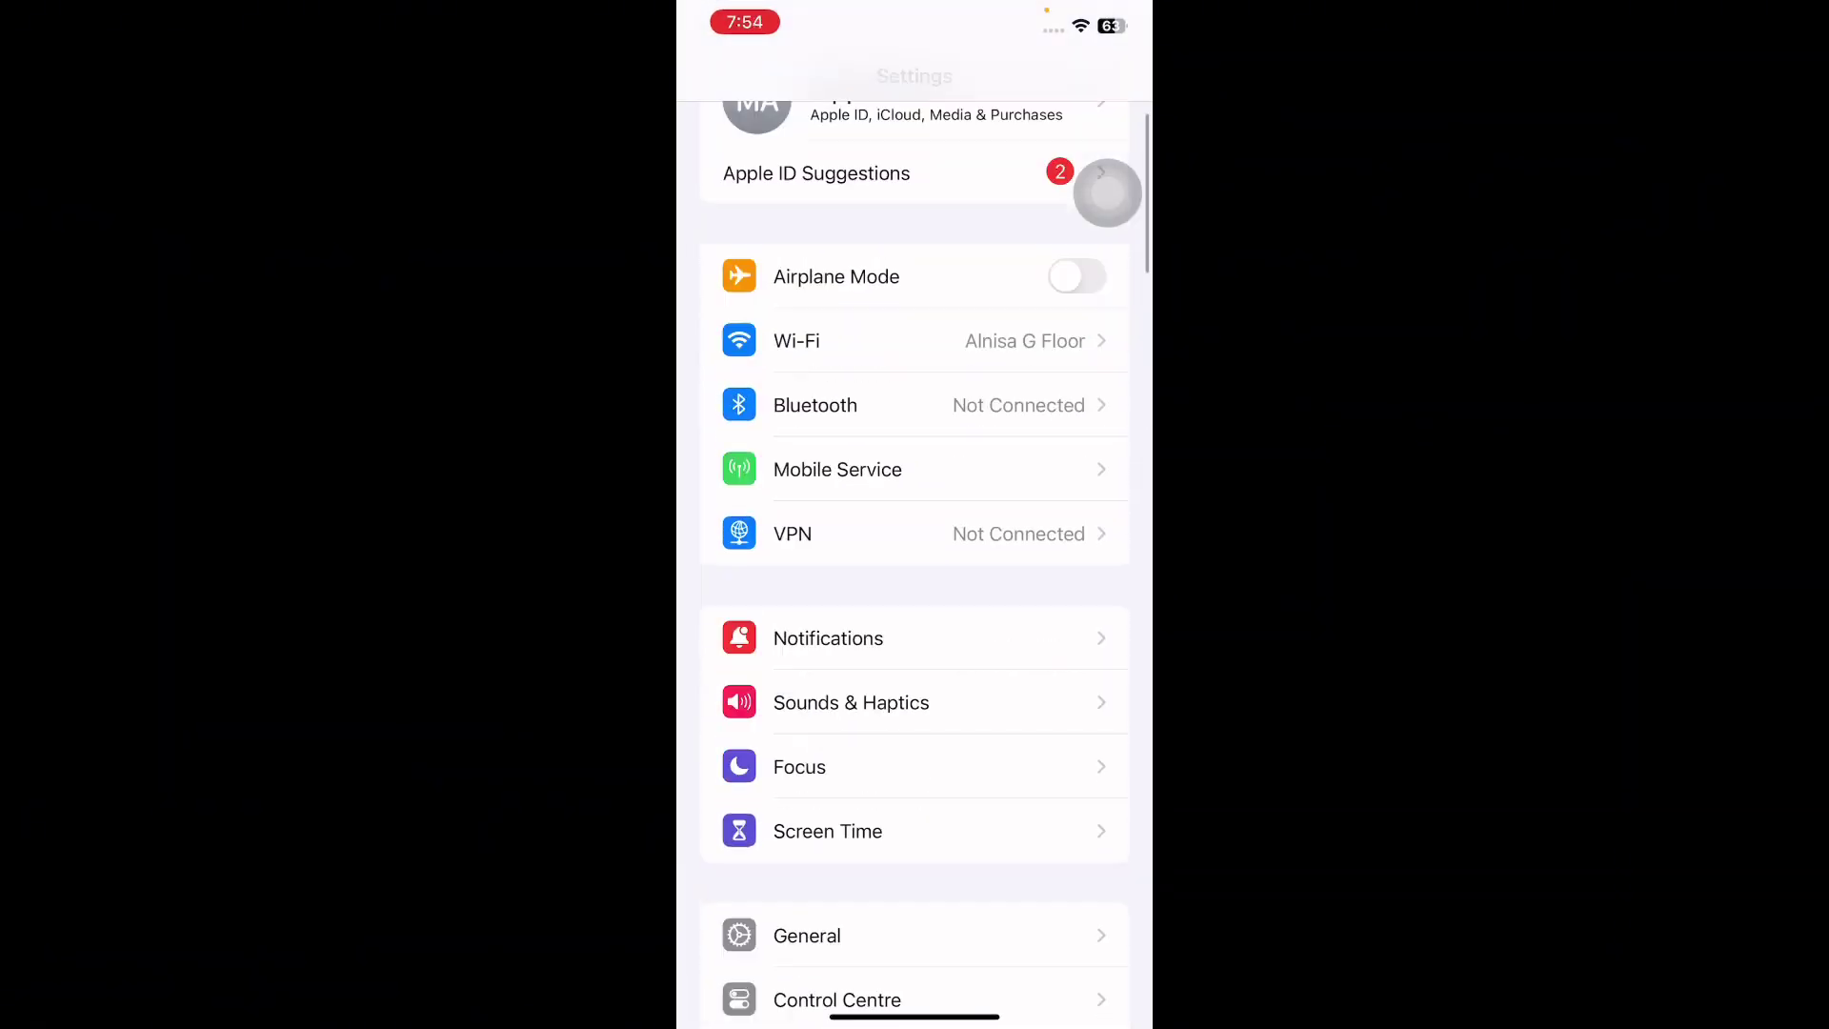
scroll(916, 572, "down", 5)
scroll(915, 572, "down", 5)
scroll(915, 573, "down", 5)
scroll(915, 572, "down", 5)
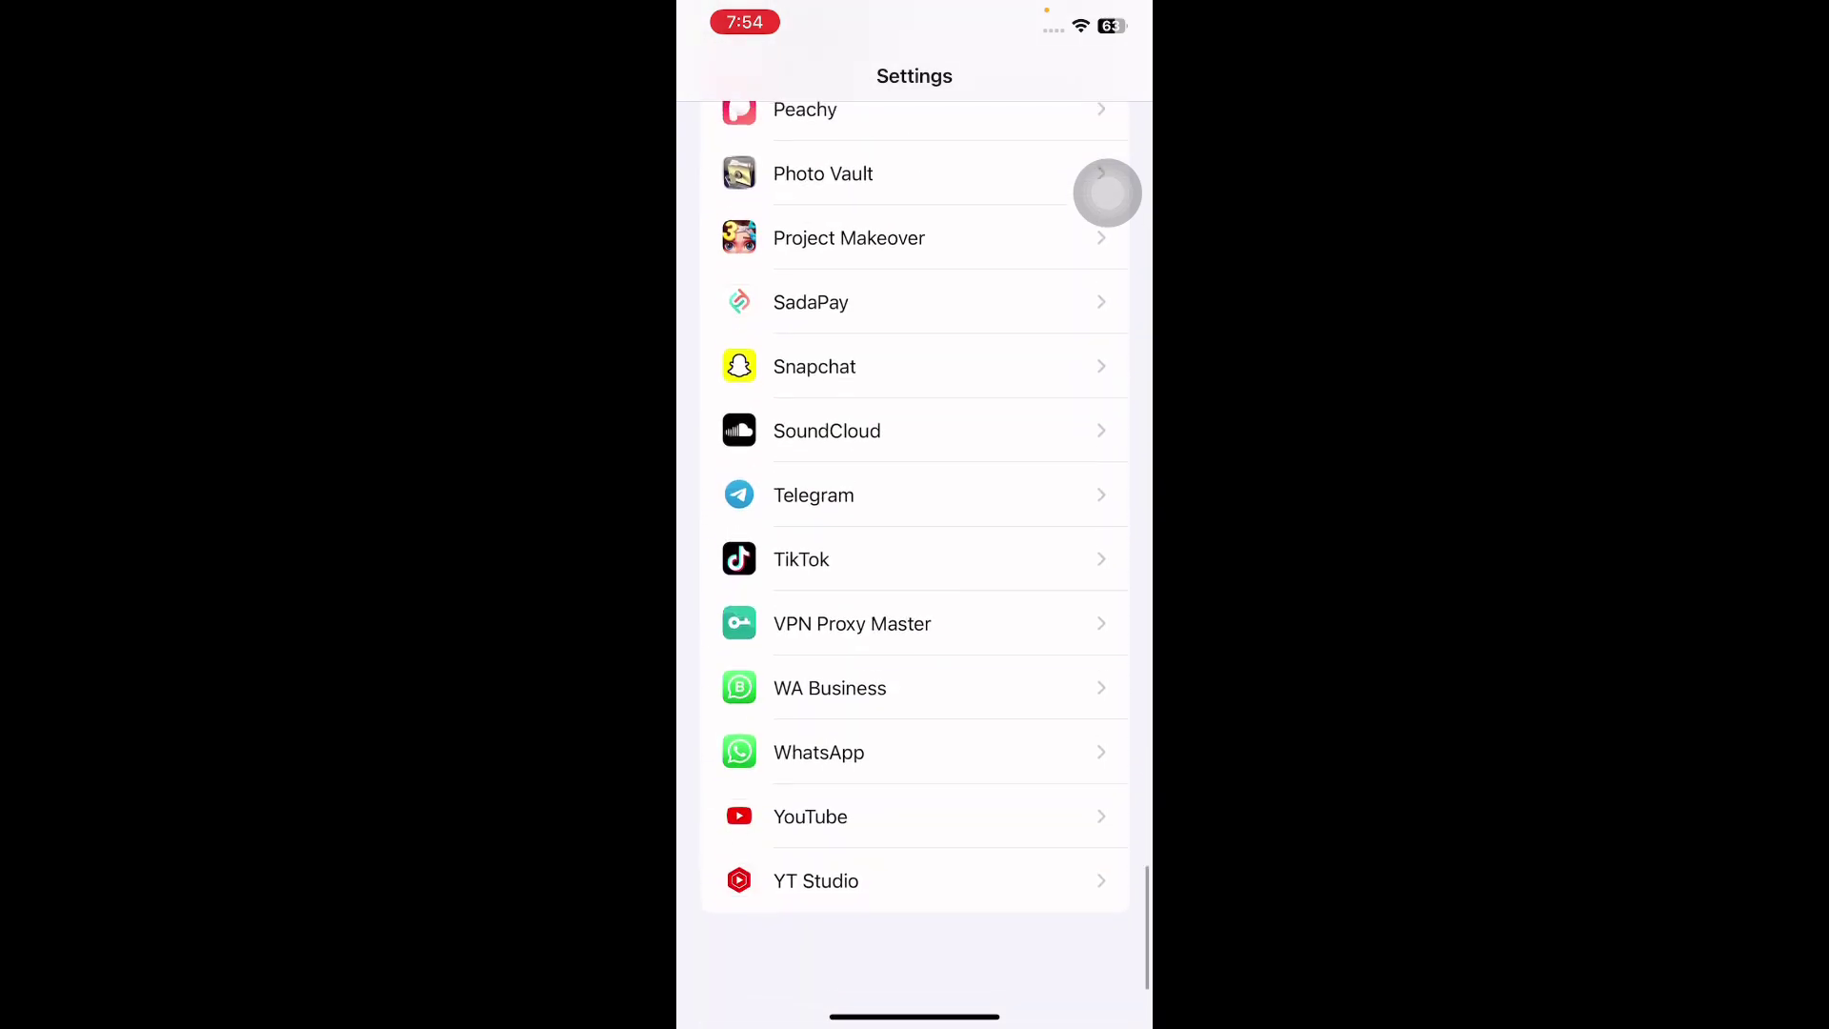
left_click(915, 785)
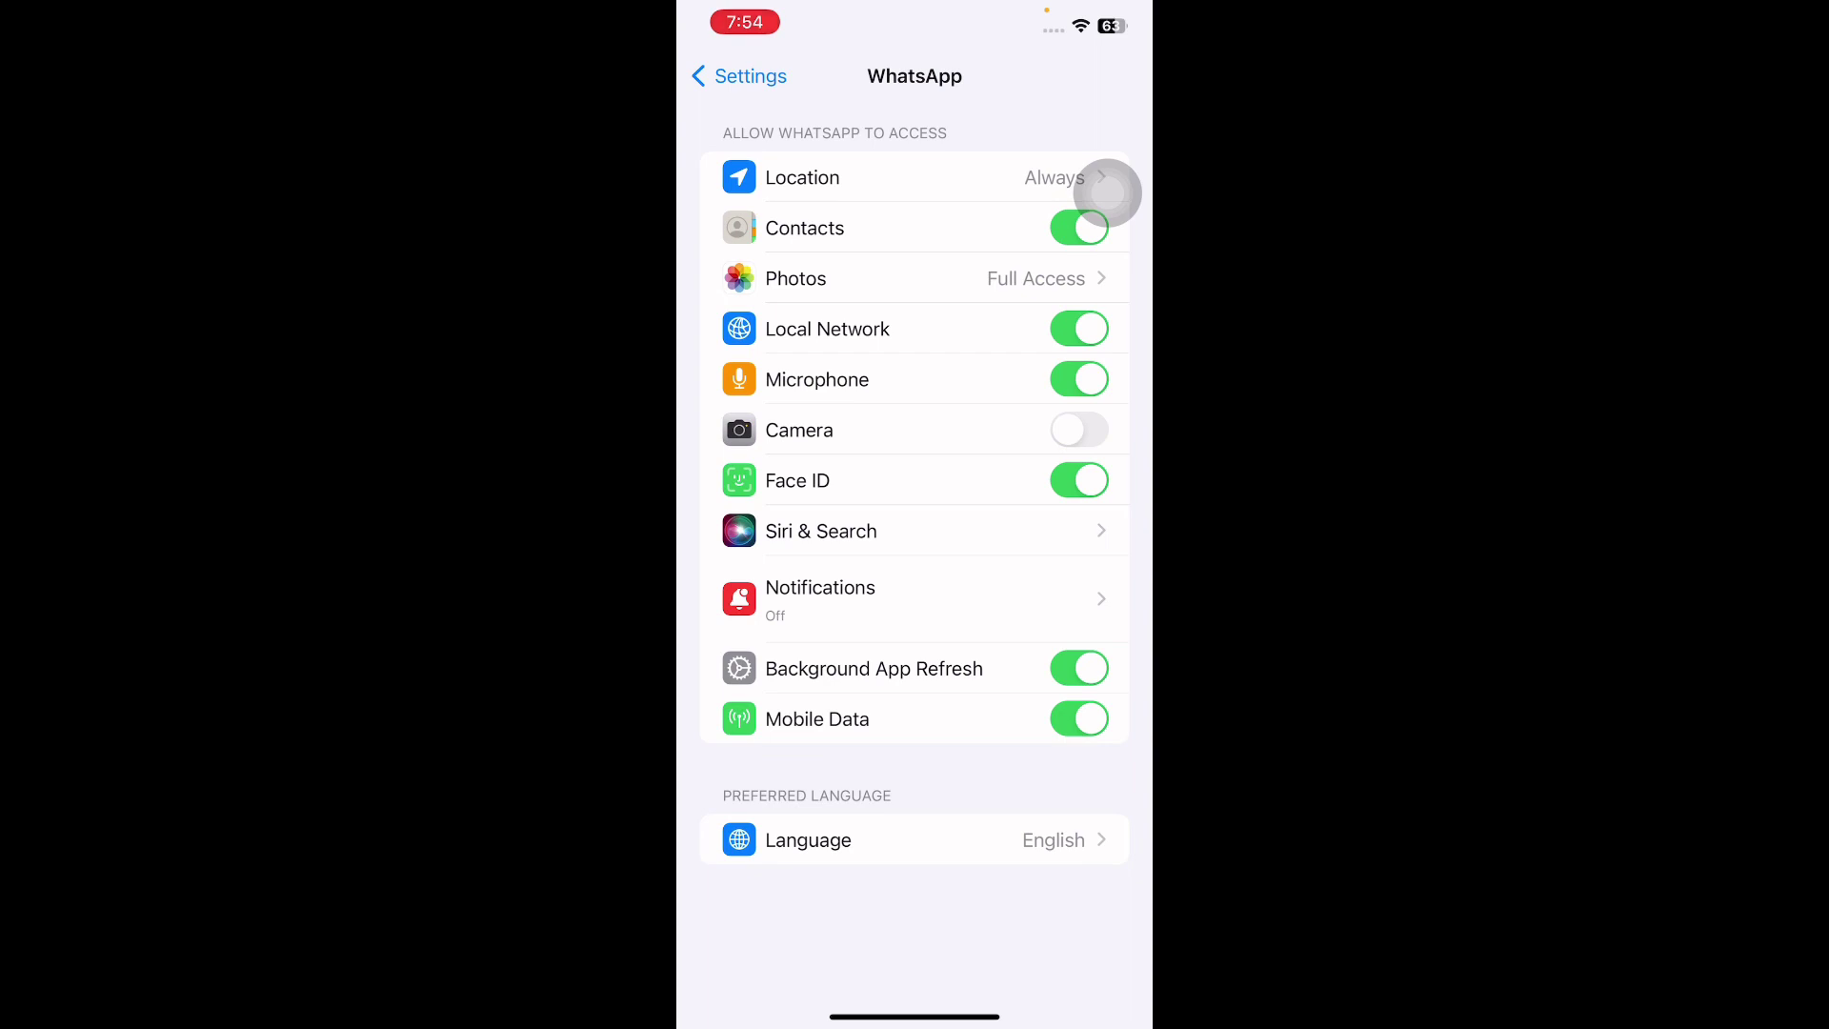
left_click(1080, 428)
Switch off Use Less Data for Calls in WhatsApp's Storage and Data settings
left_click_drag(915, 1017, 916, 643)
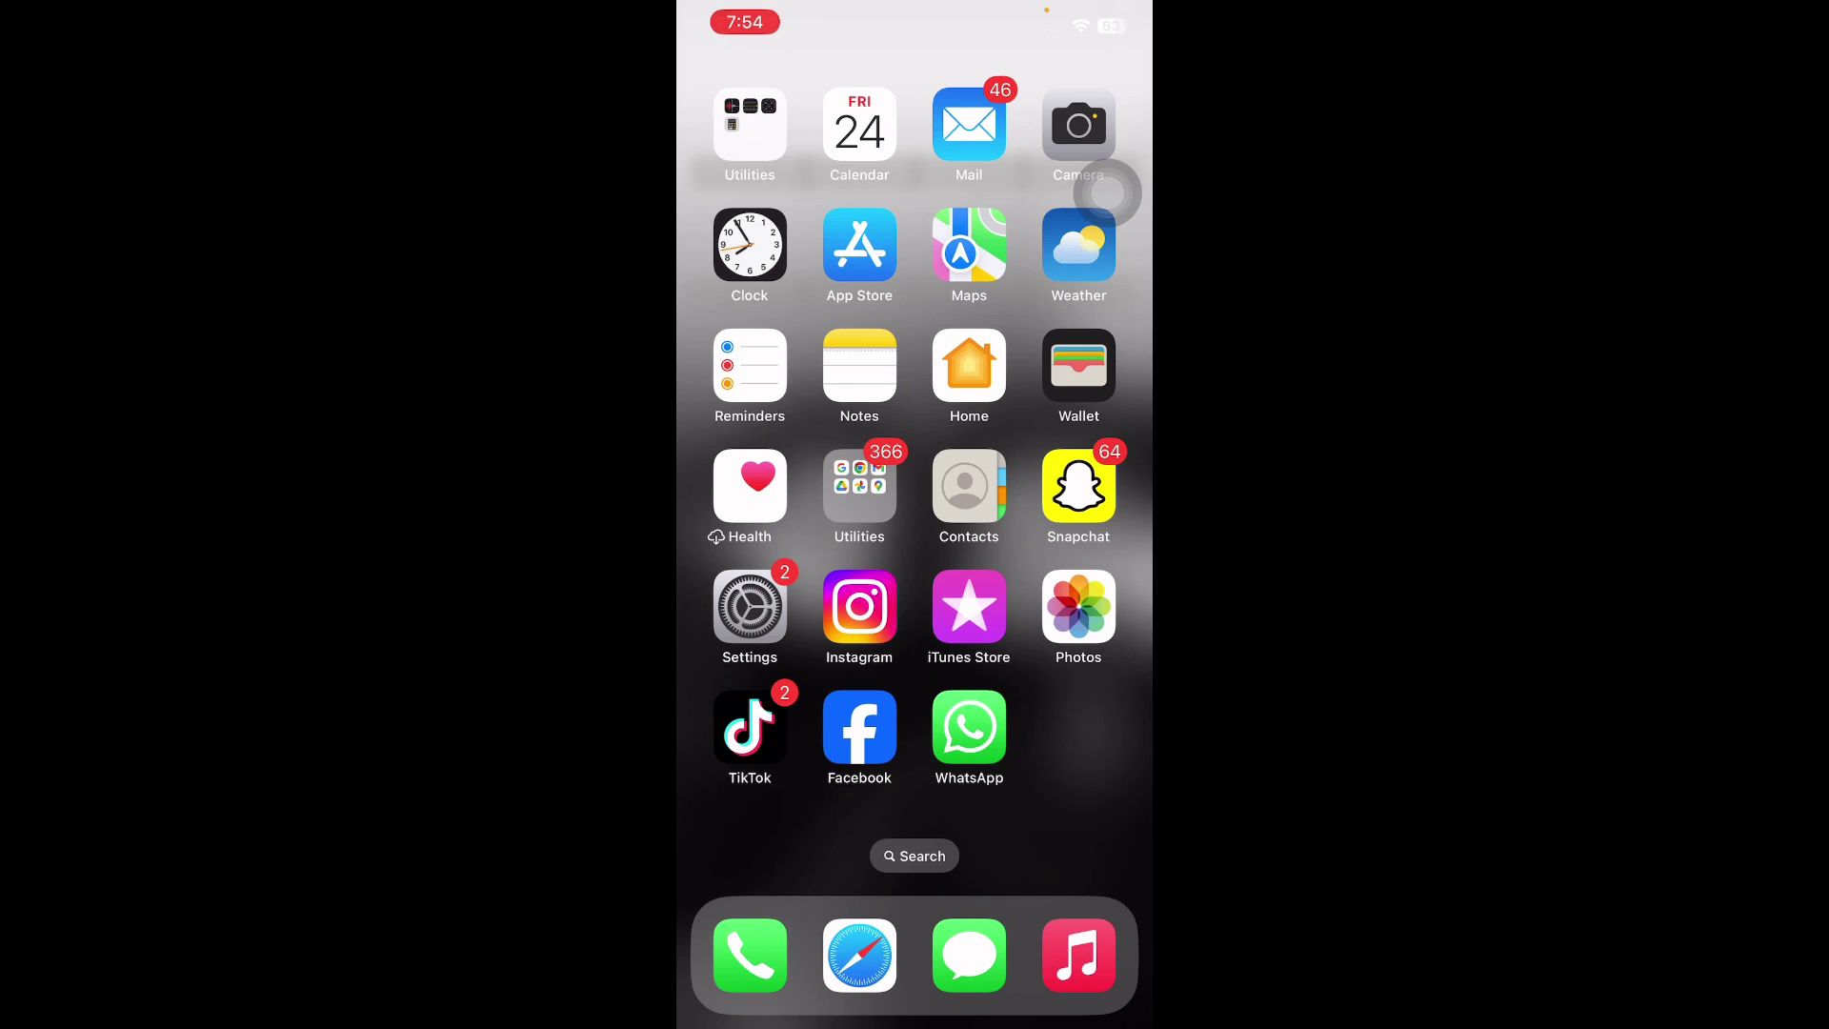
left_click(970, 729)
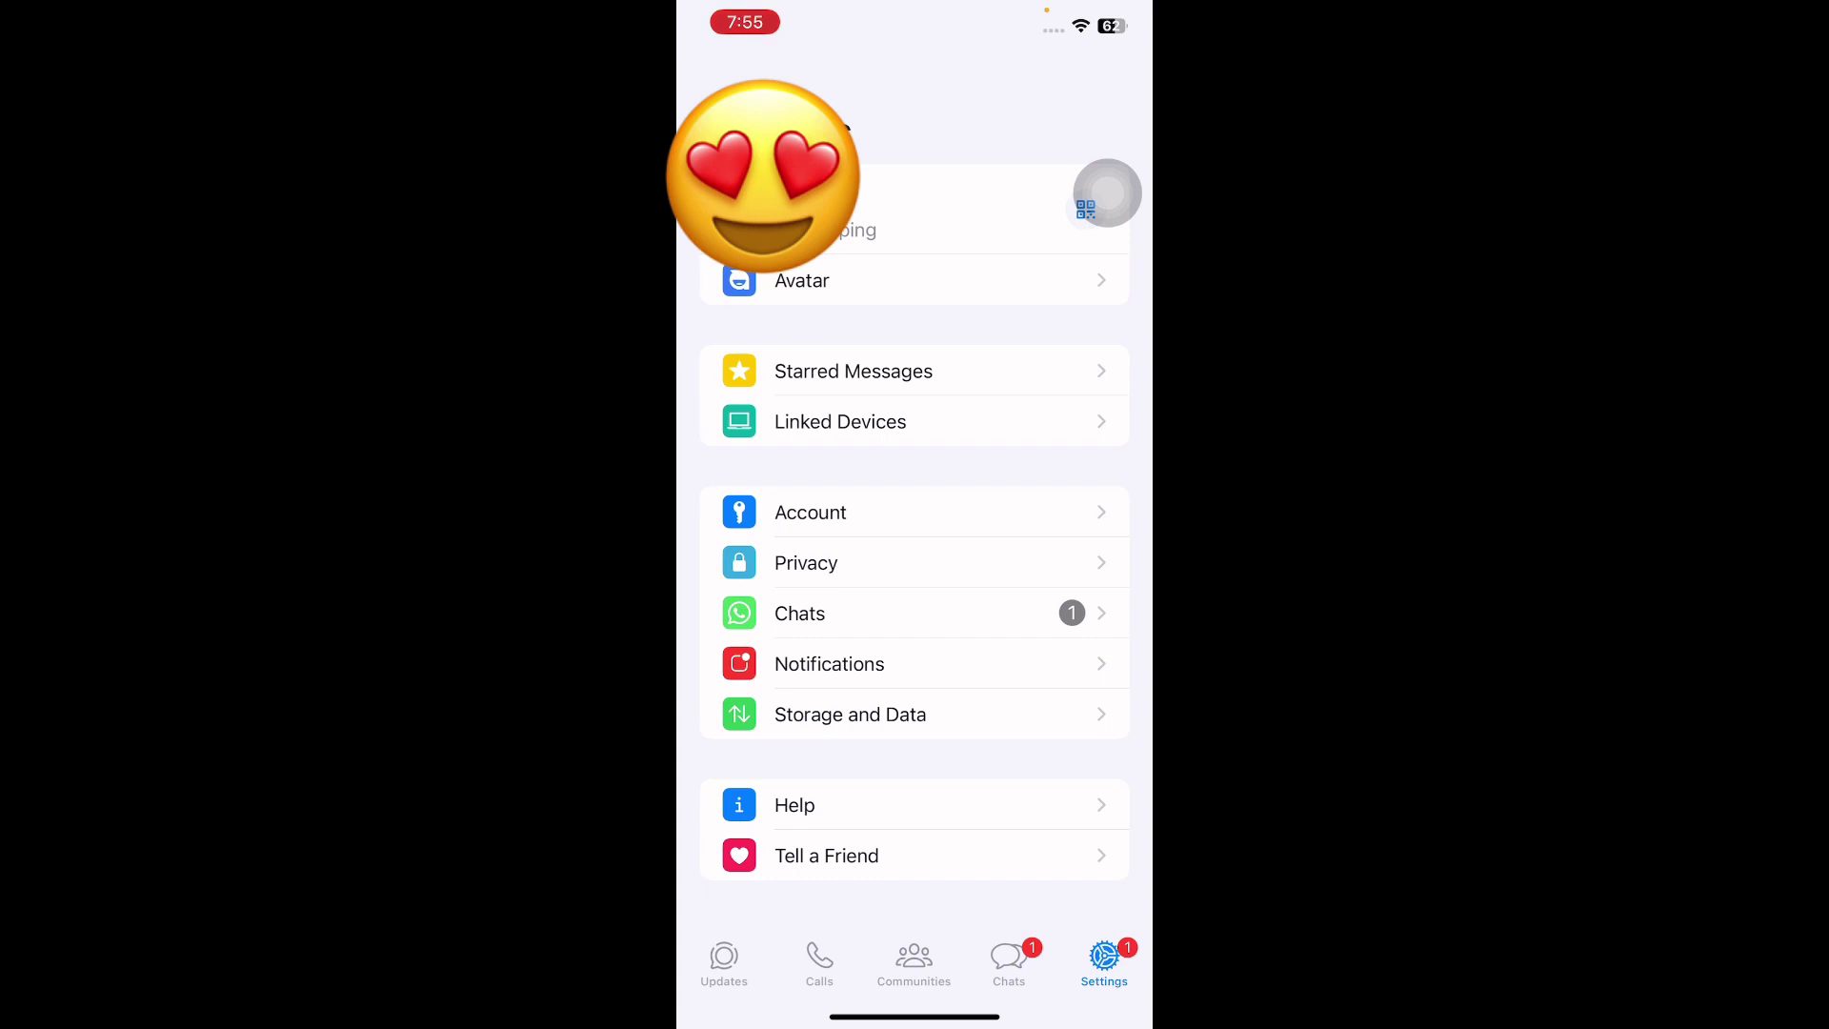
scroll(915, 500, "down", 1)
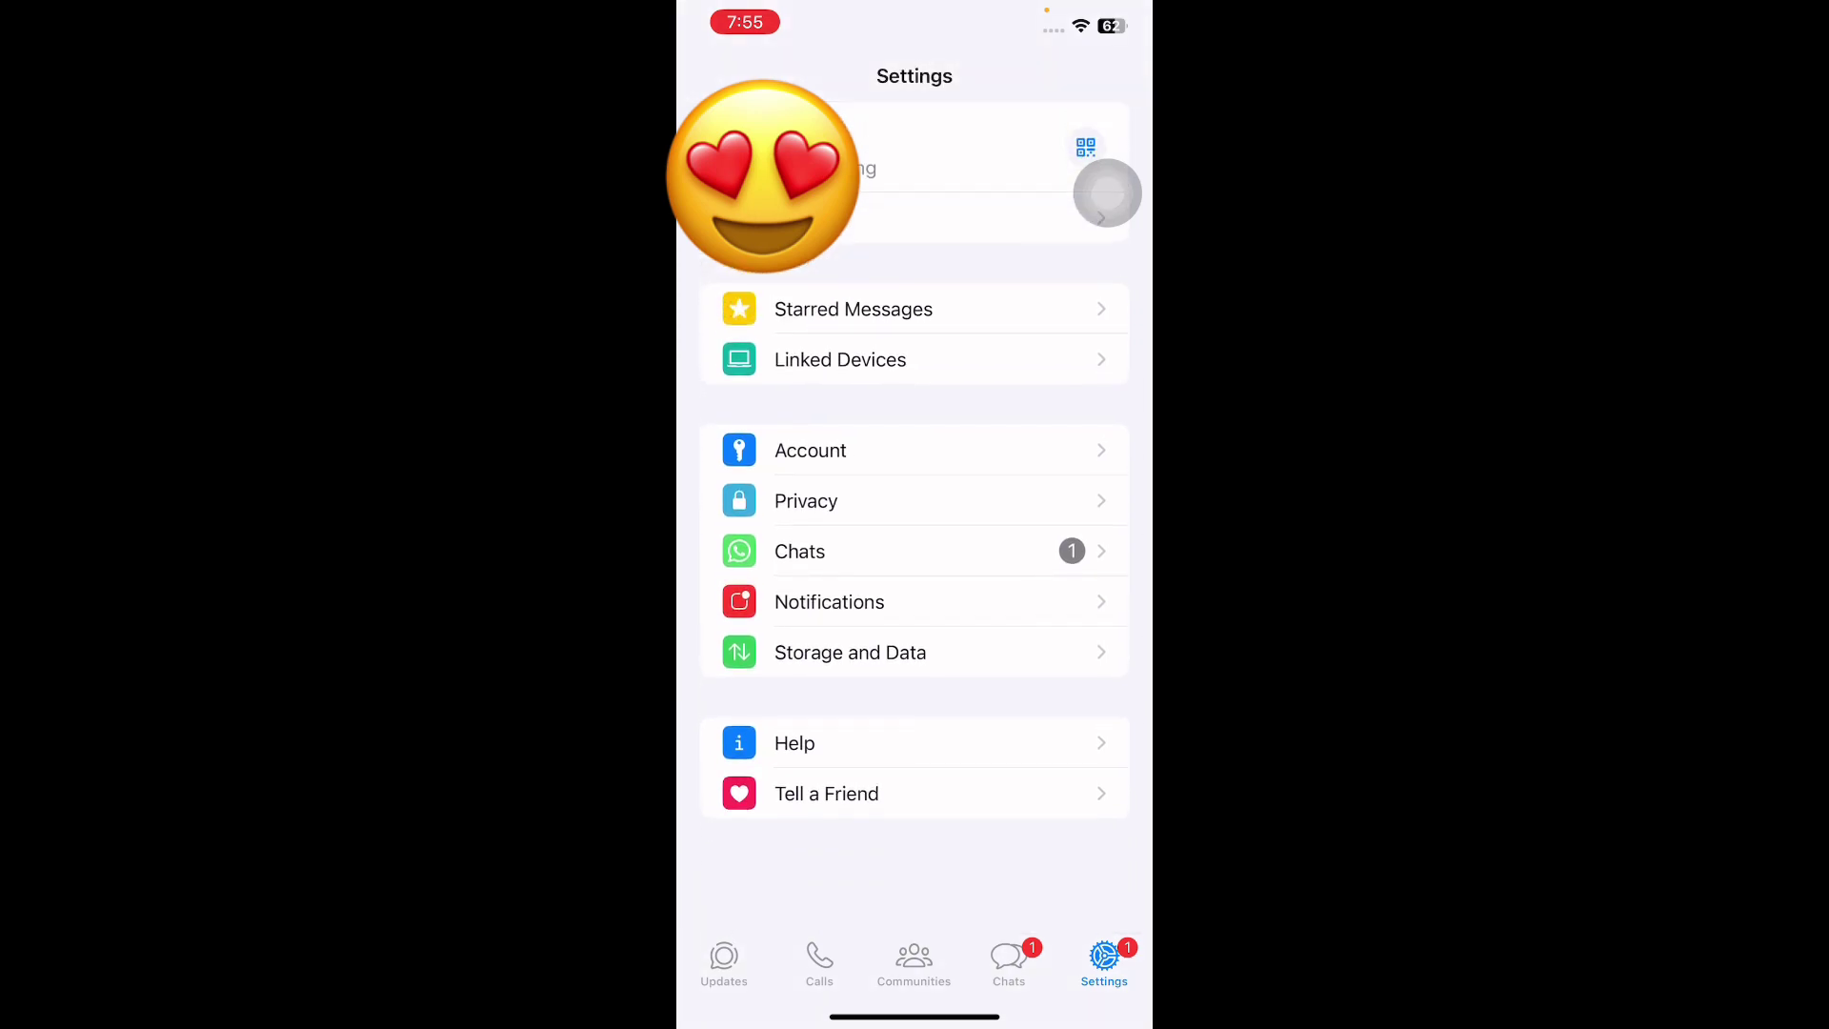
left_click(851, 652)
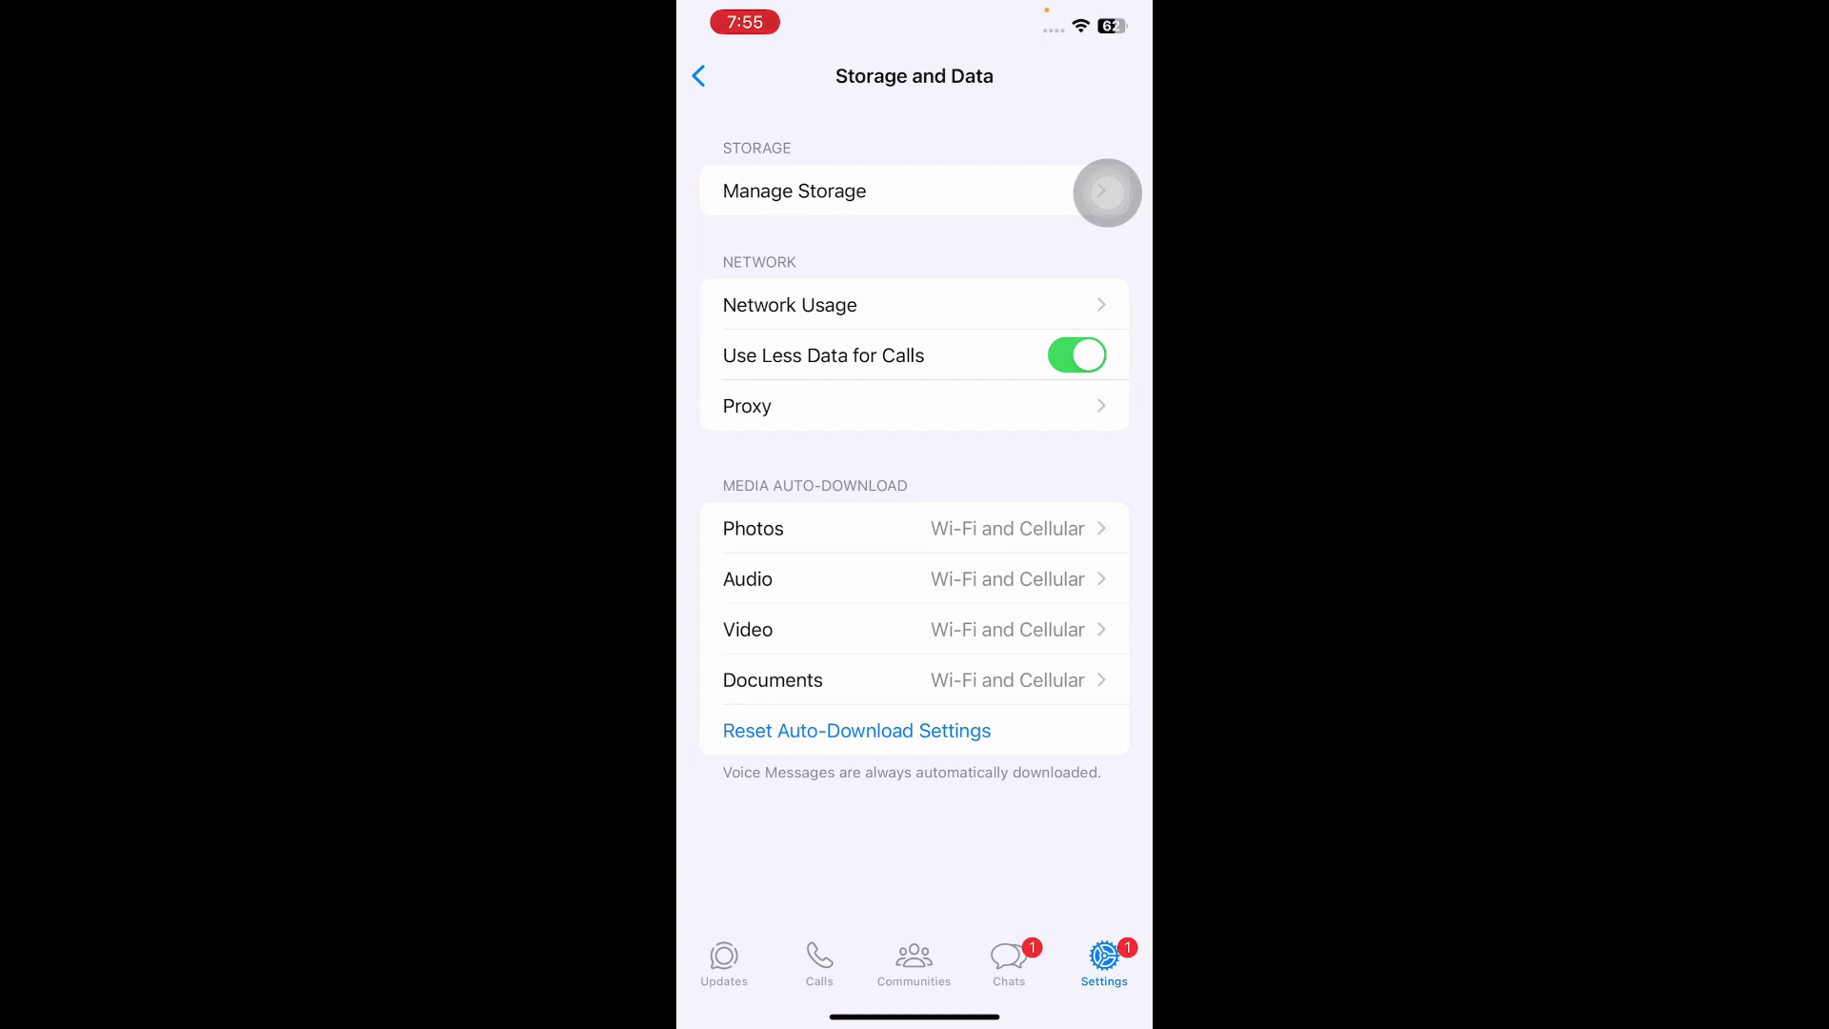
left_click(1076, 354)
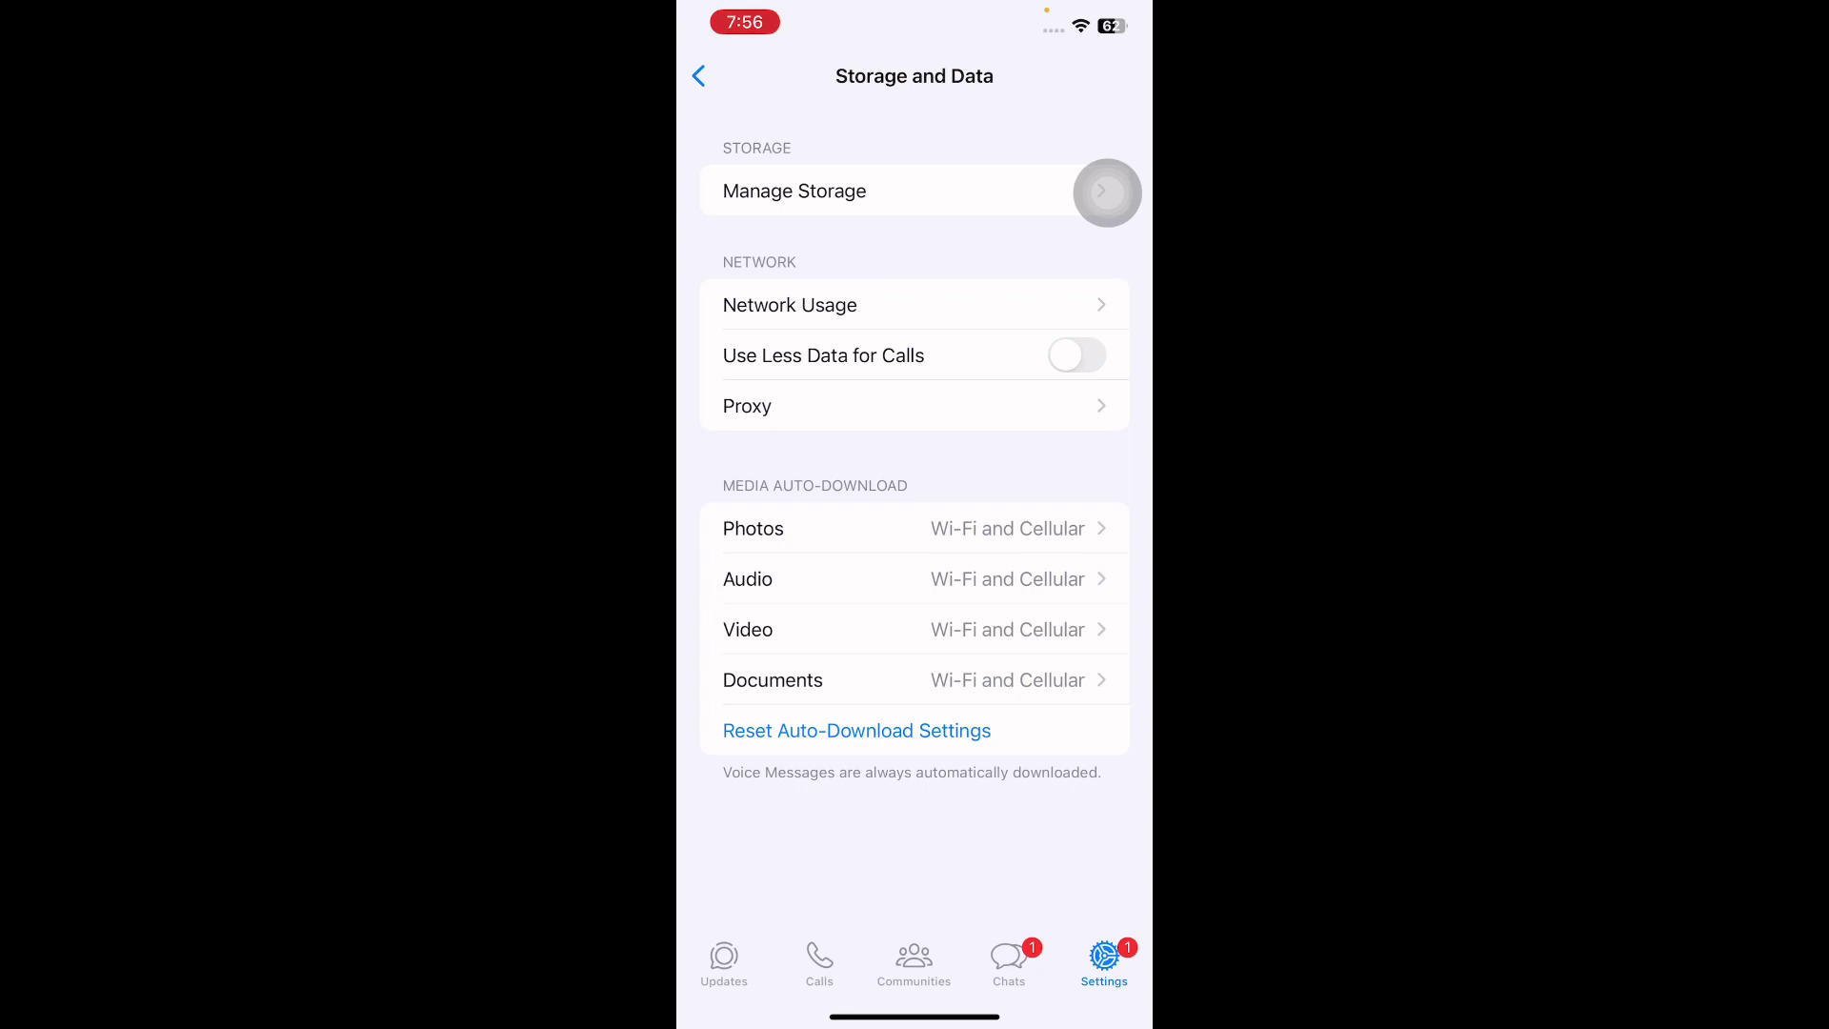
left_click_drag(915, 1018, 916, 573)
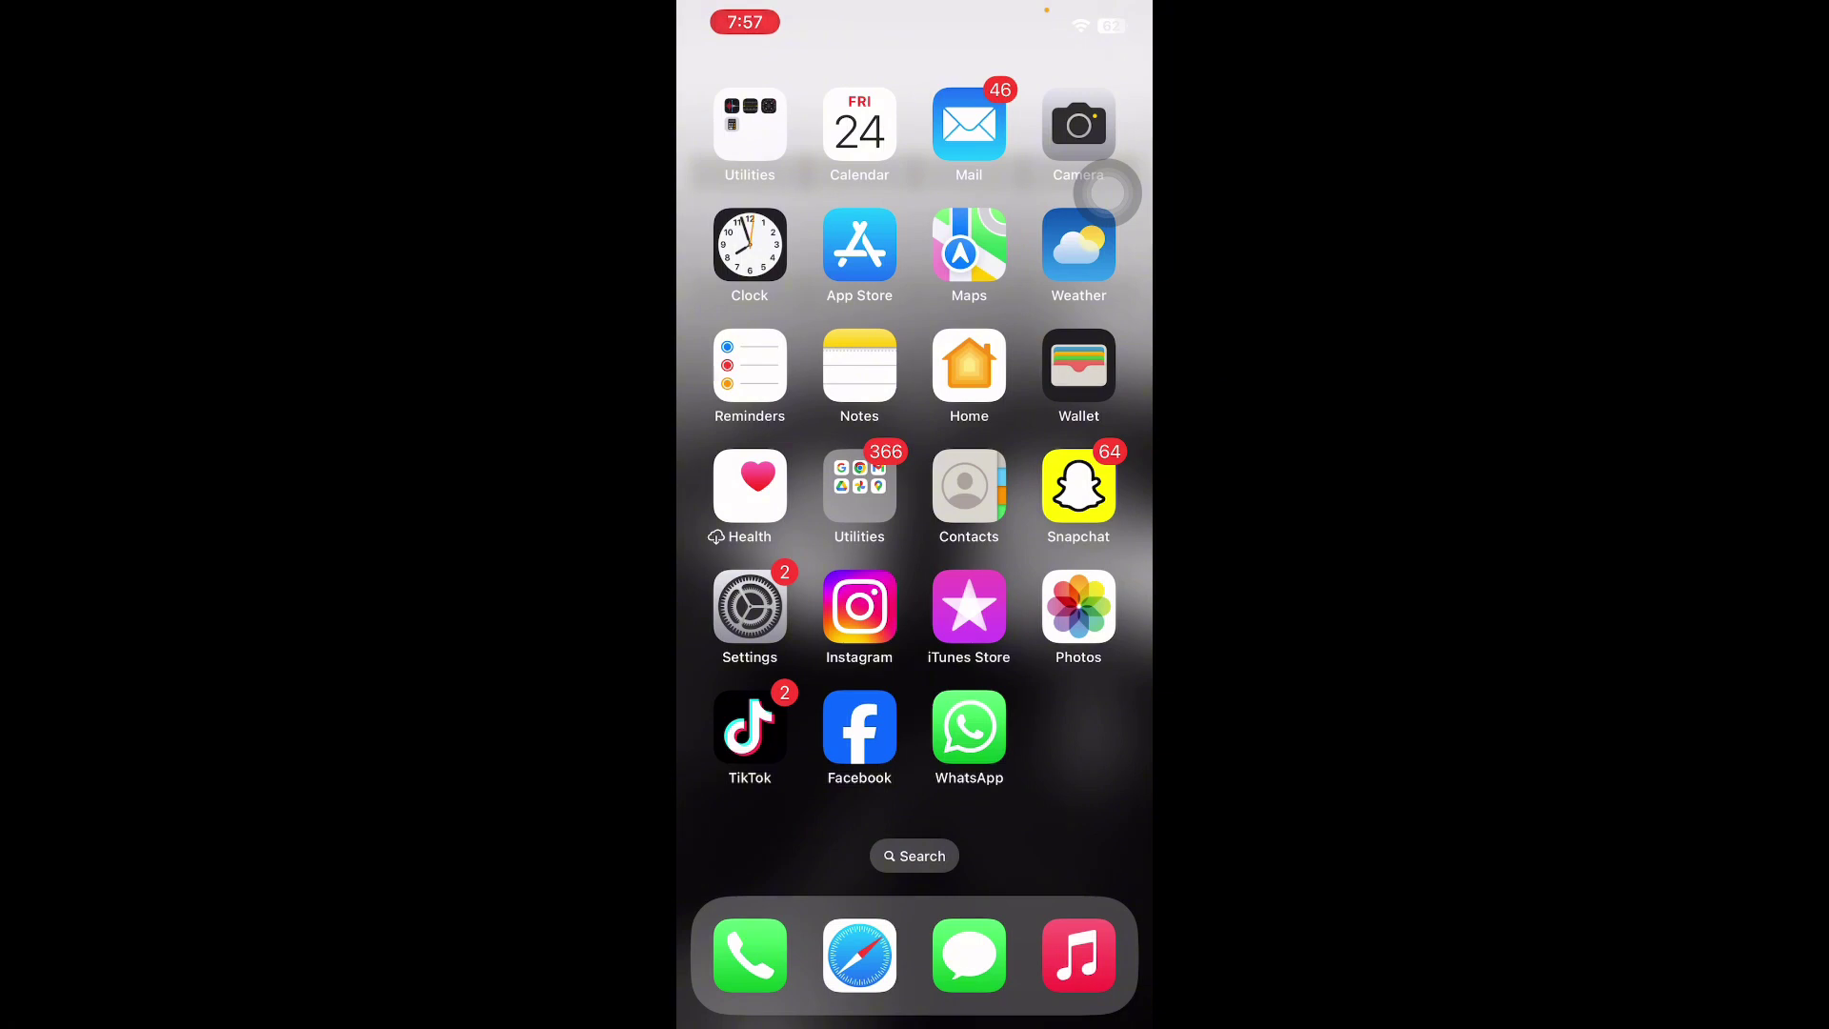
Toggle Airplane Mode on and then off again in Settings
left_click(750, 608)
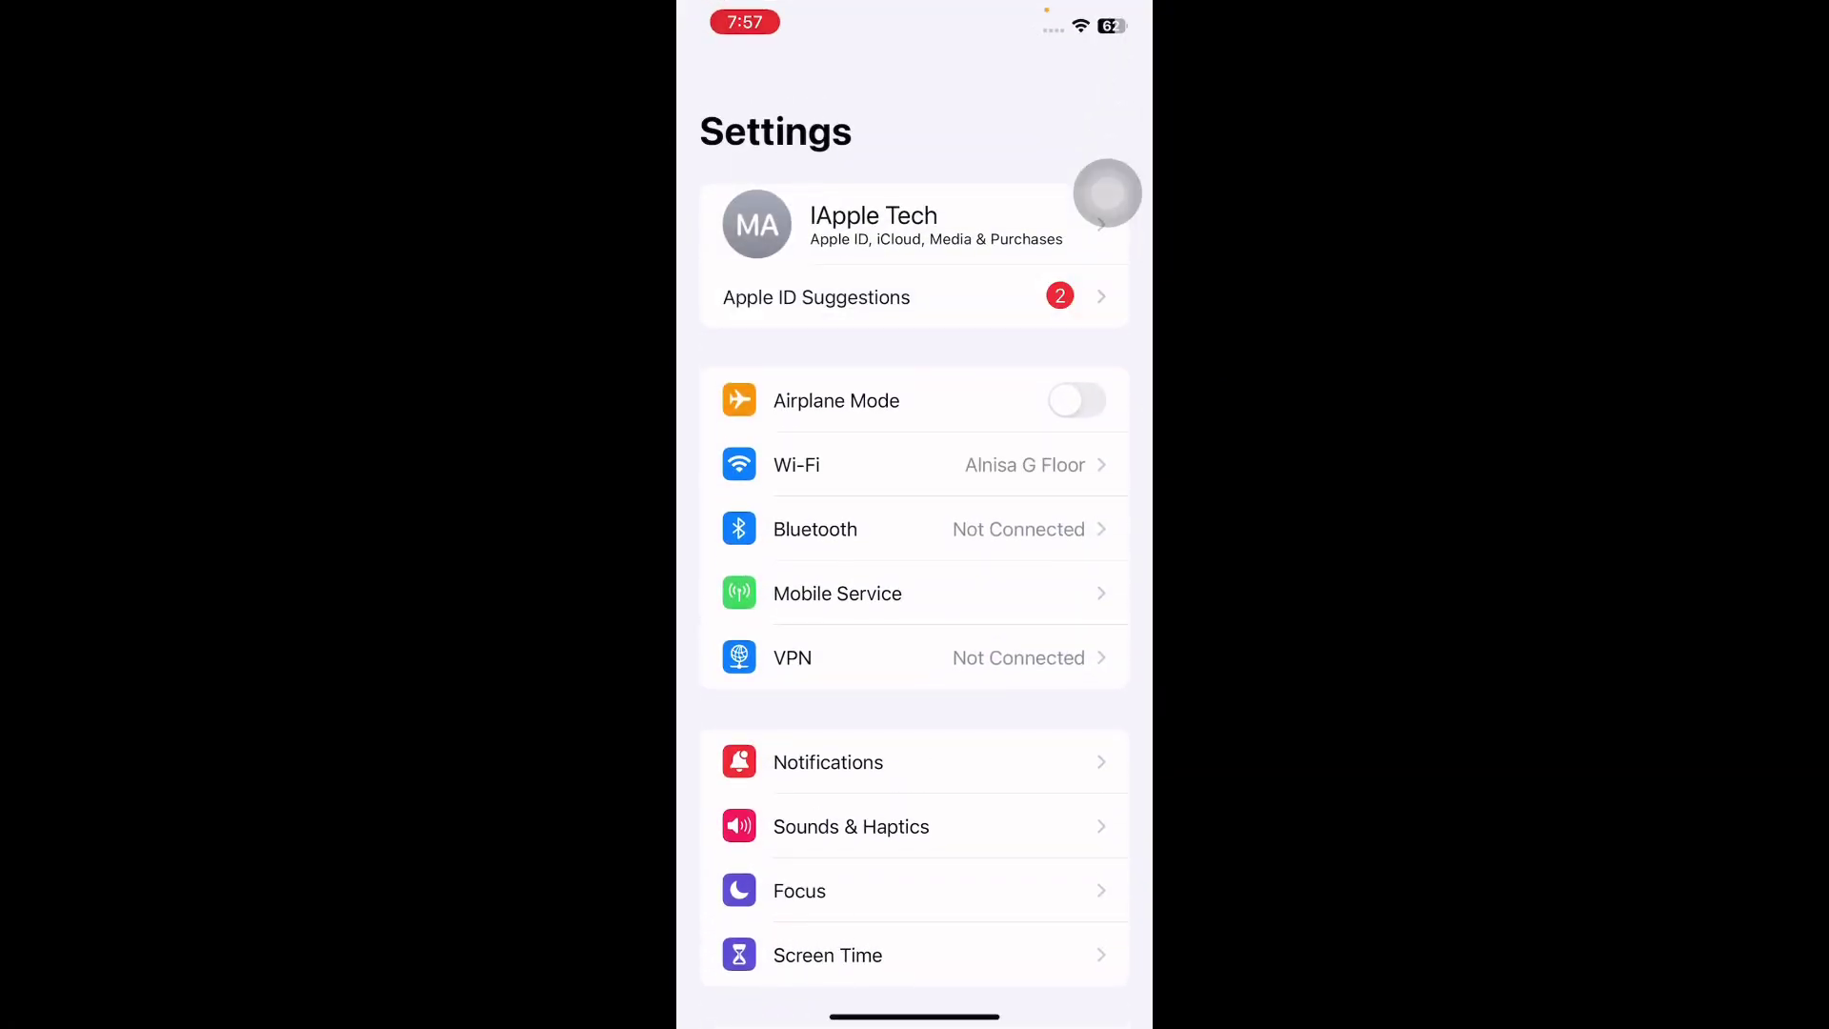
left_click(1076, 400)
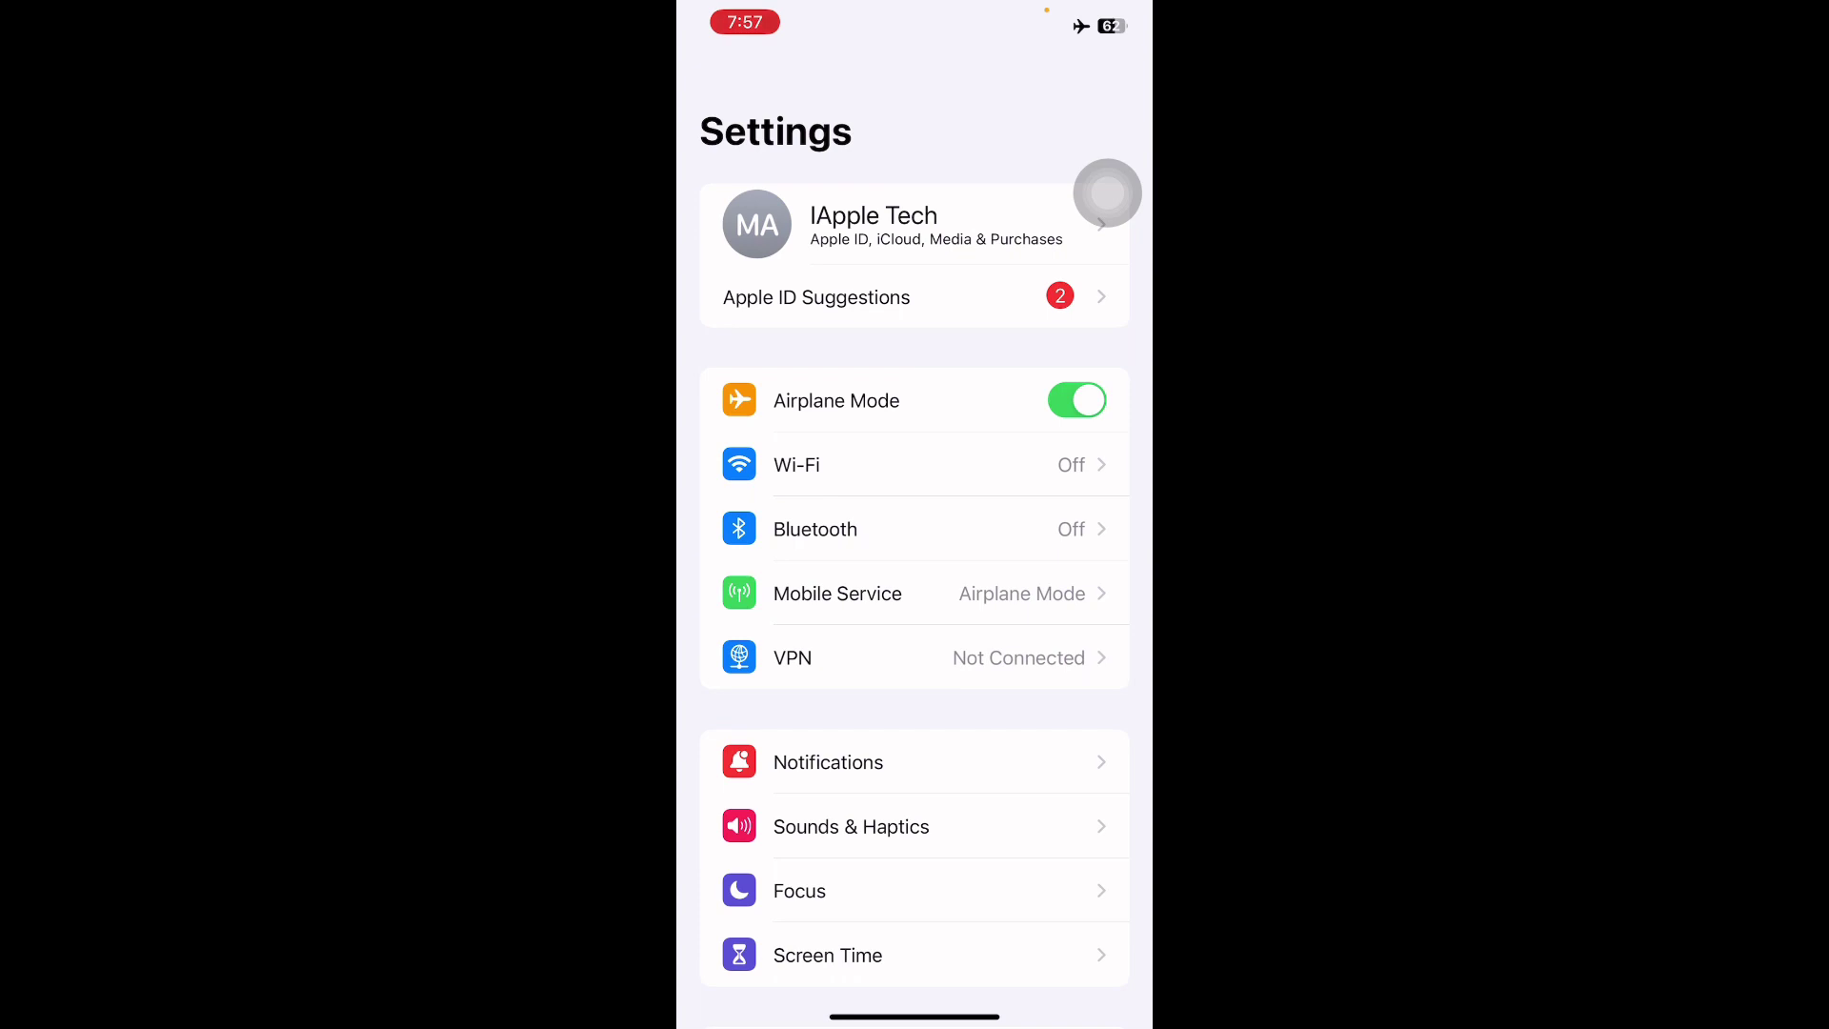
left_click(1076, 401)
left_click_drag(916, 1017, 916, 643)
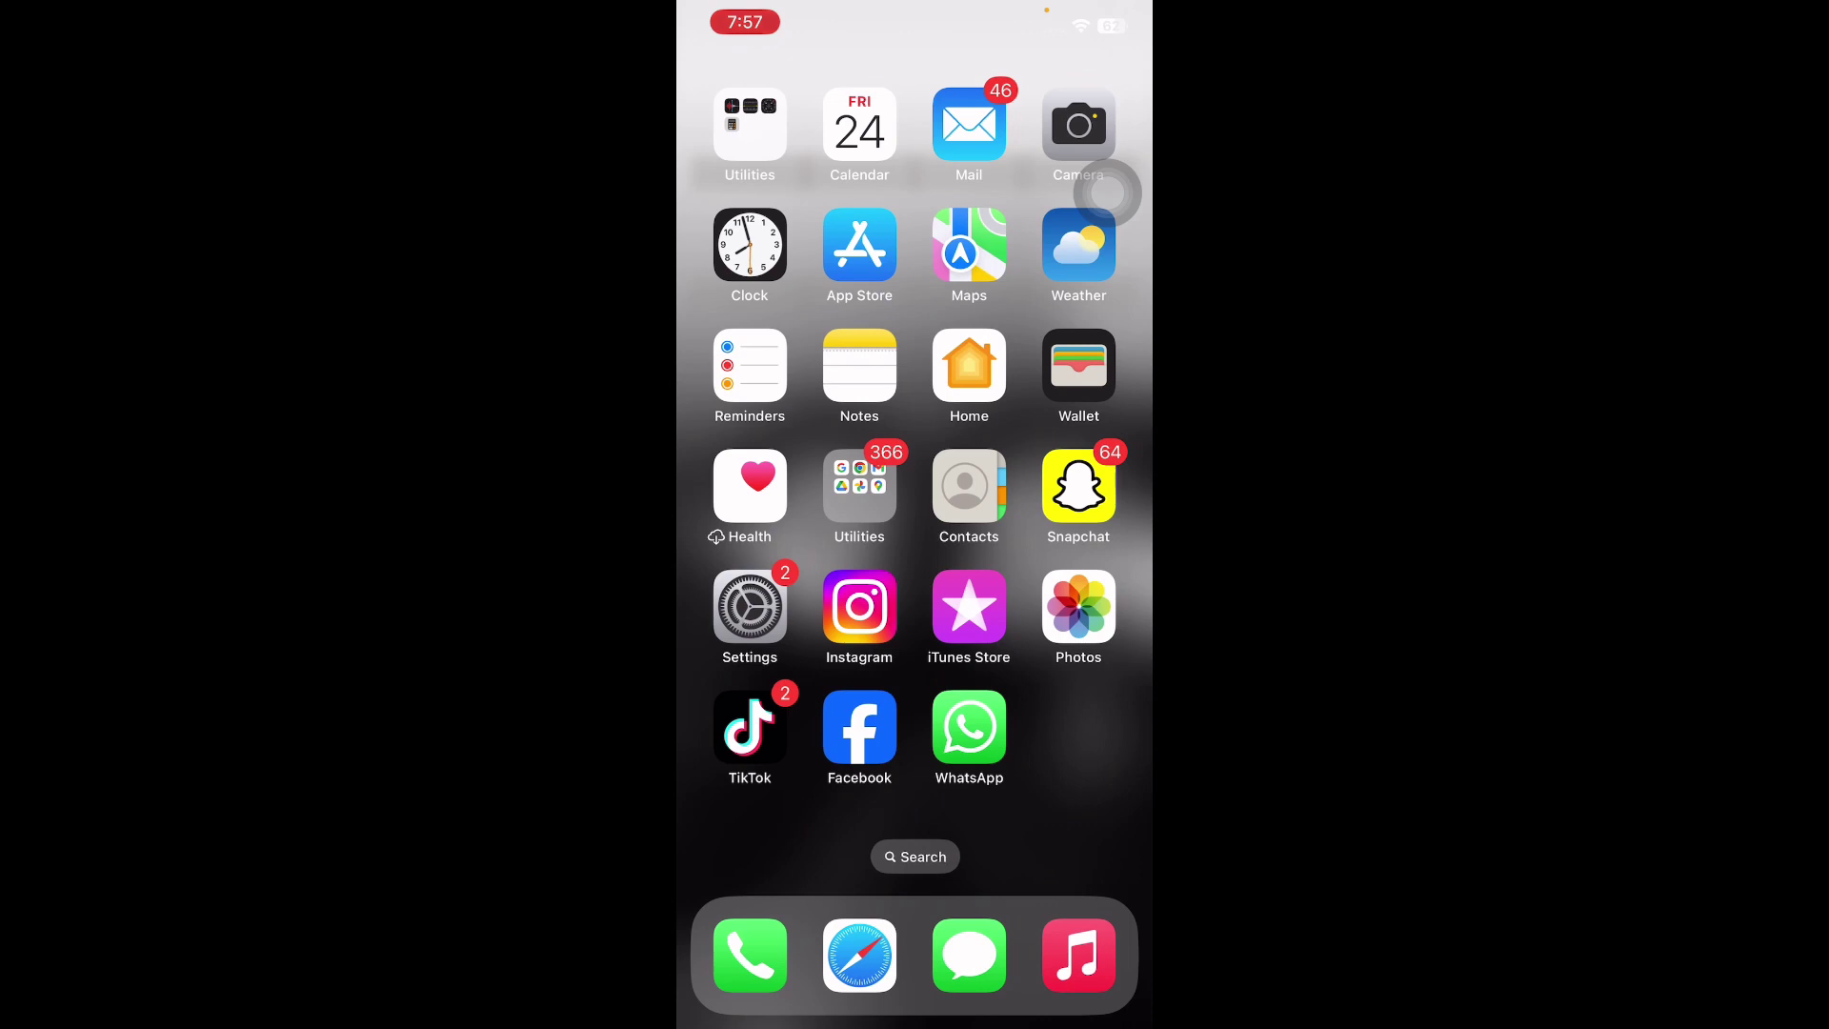
Show the power-off slider with the volume and side buttons, then return to Settings
key("XF86AudioLowerVolume")
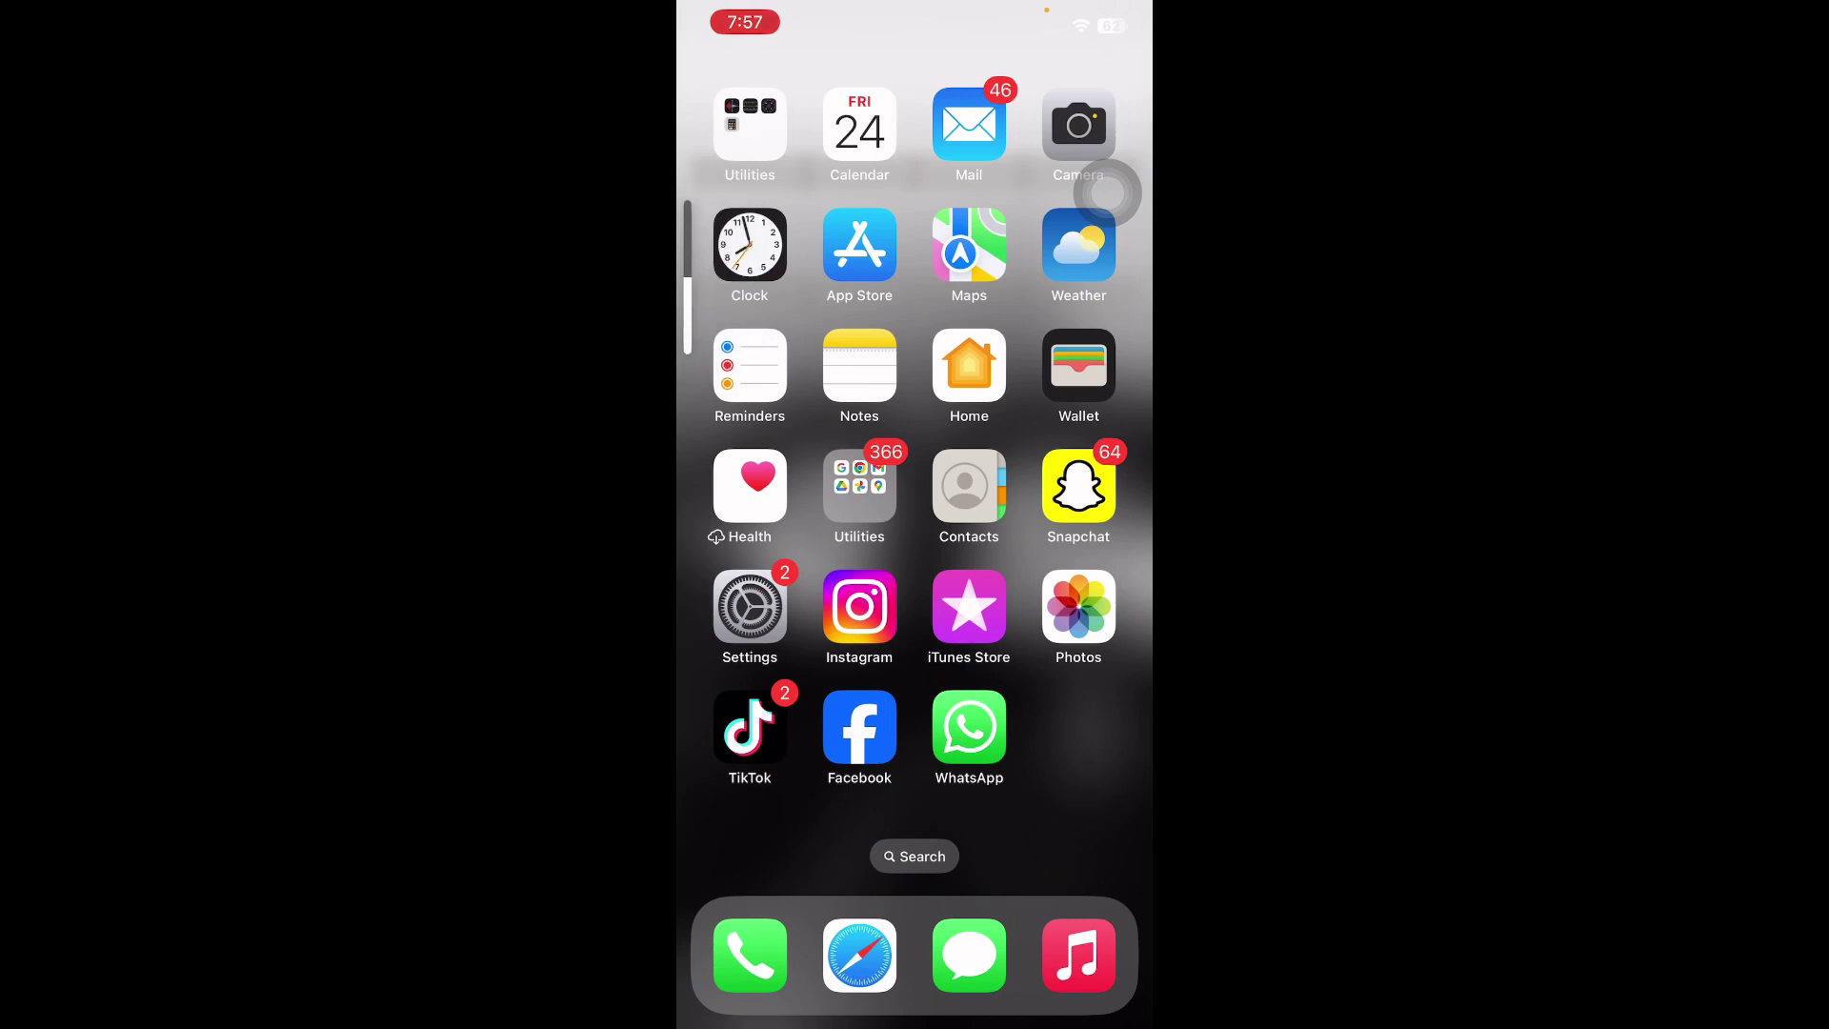
key("XF86AudioLowerVolume+XF86PowerOff")
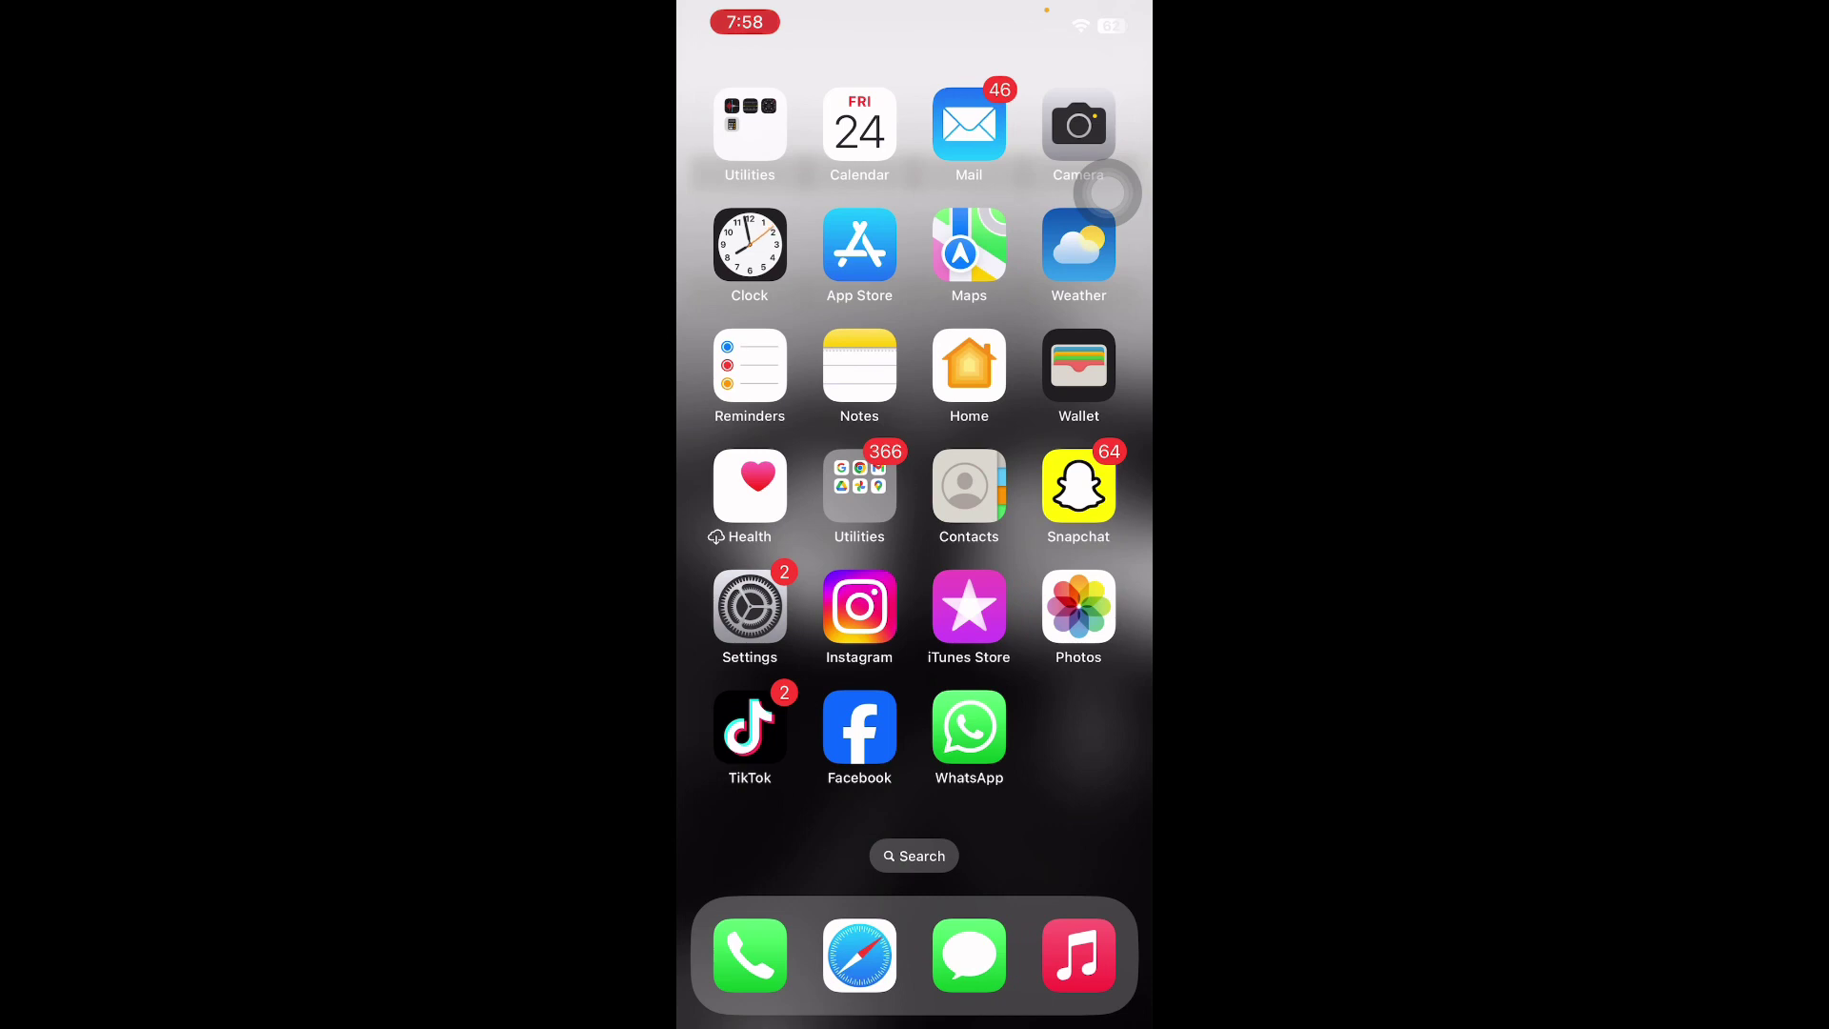
left_click(750, 607)
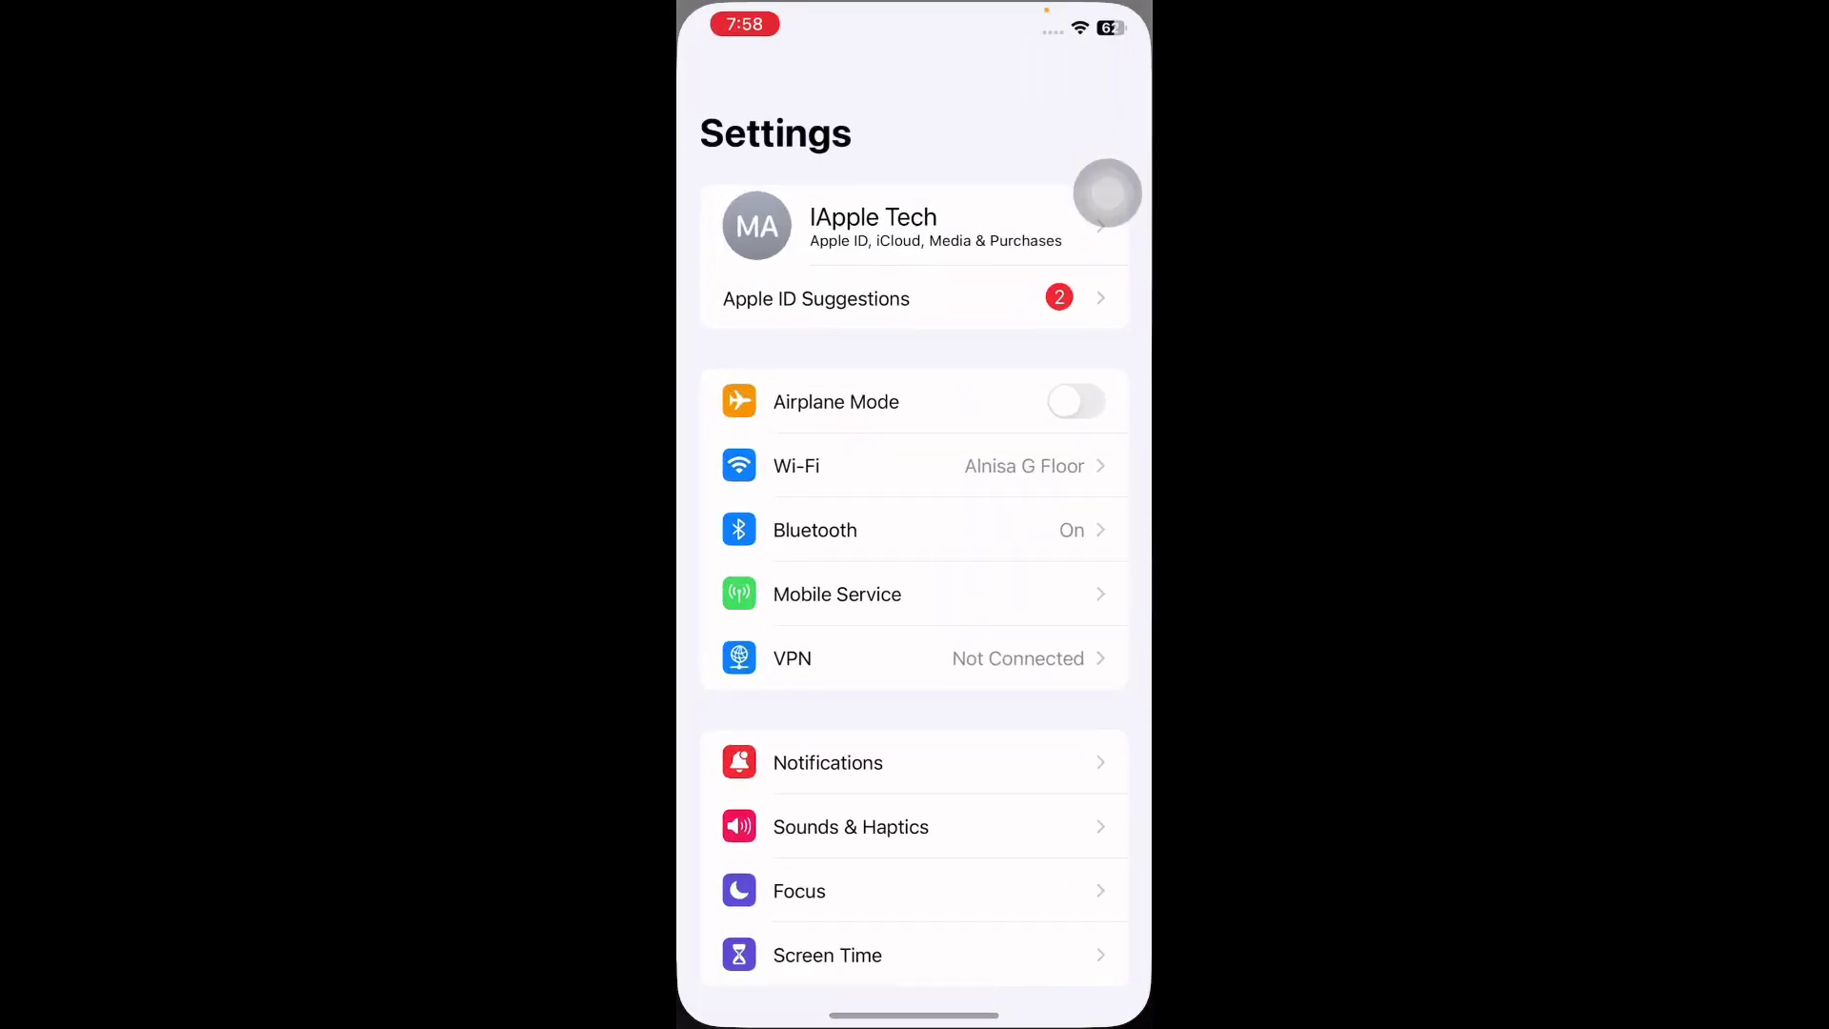
scroll(915, 573, "down", 5)
Choose Reset Network Settings under General > Transfer or Reset iPhone, abandoning the passcode prompt
left_click(807, 669)
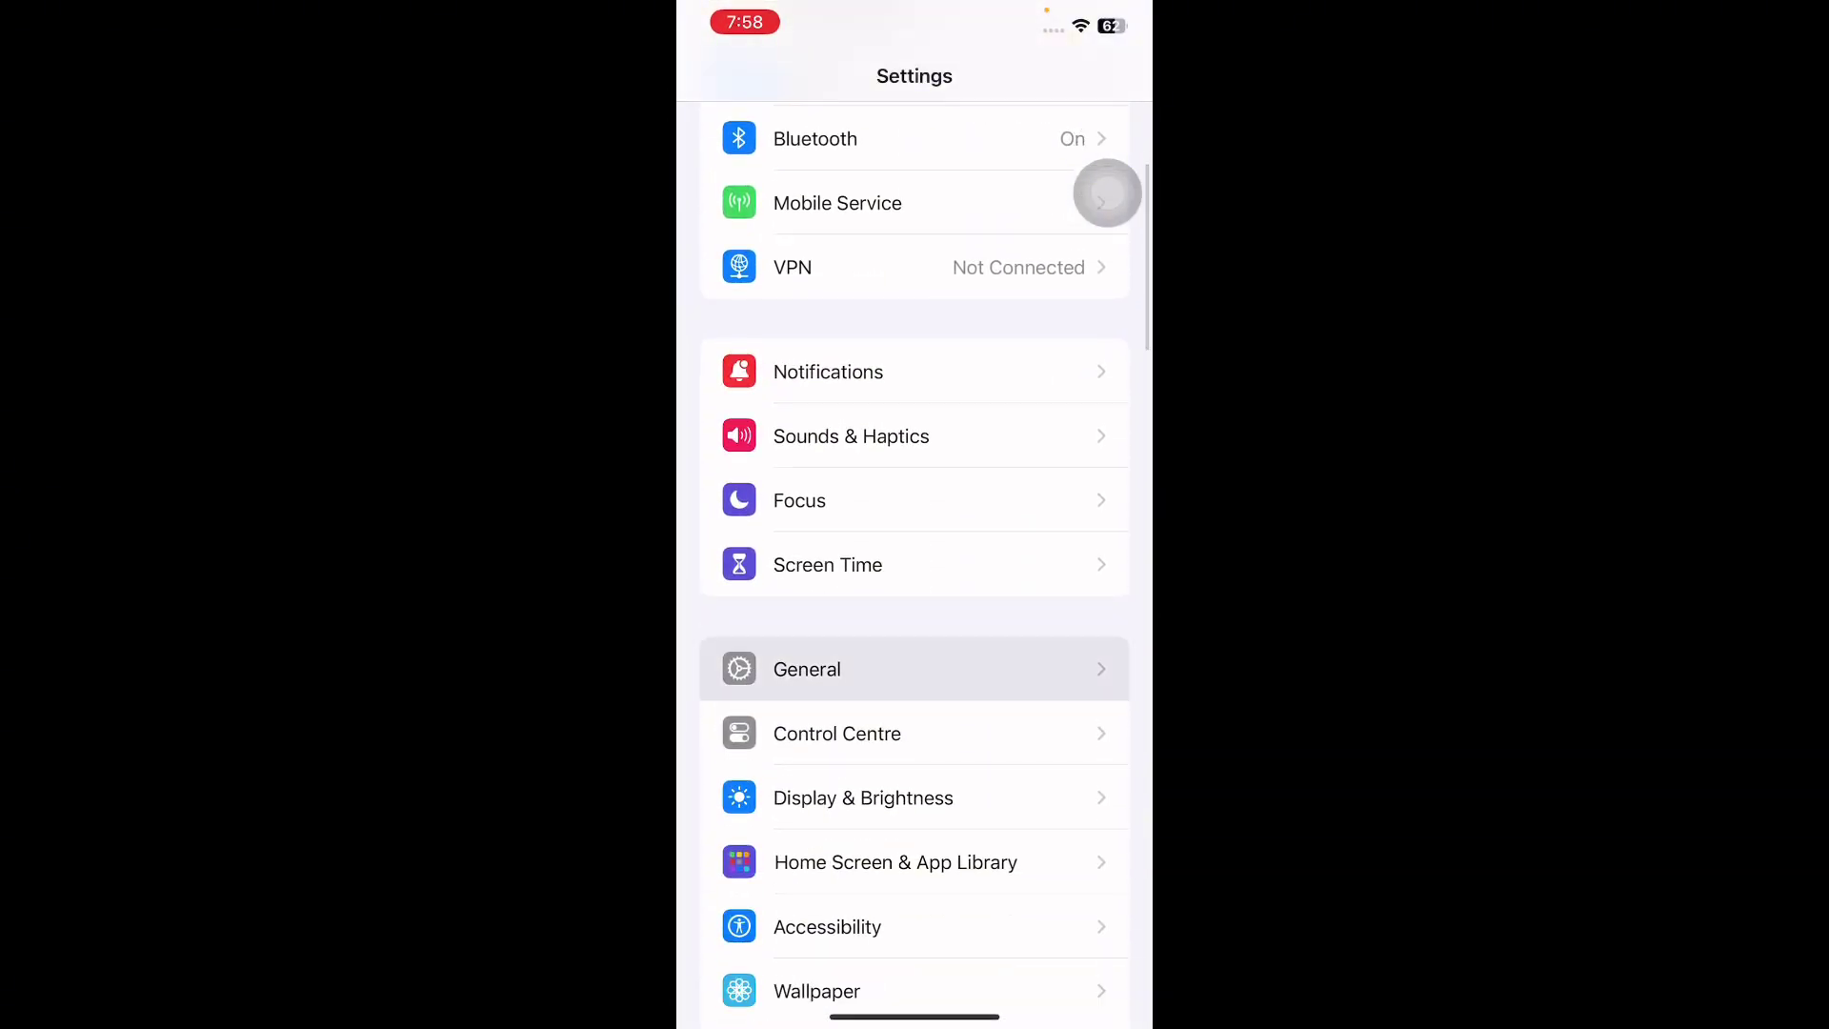
scroll(915, 573, "down", 5)
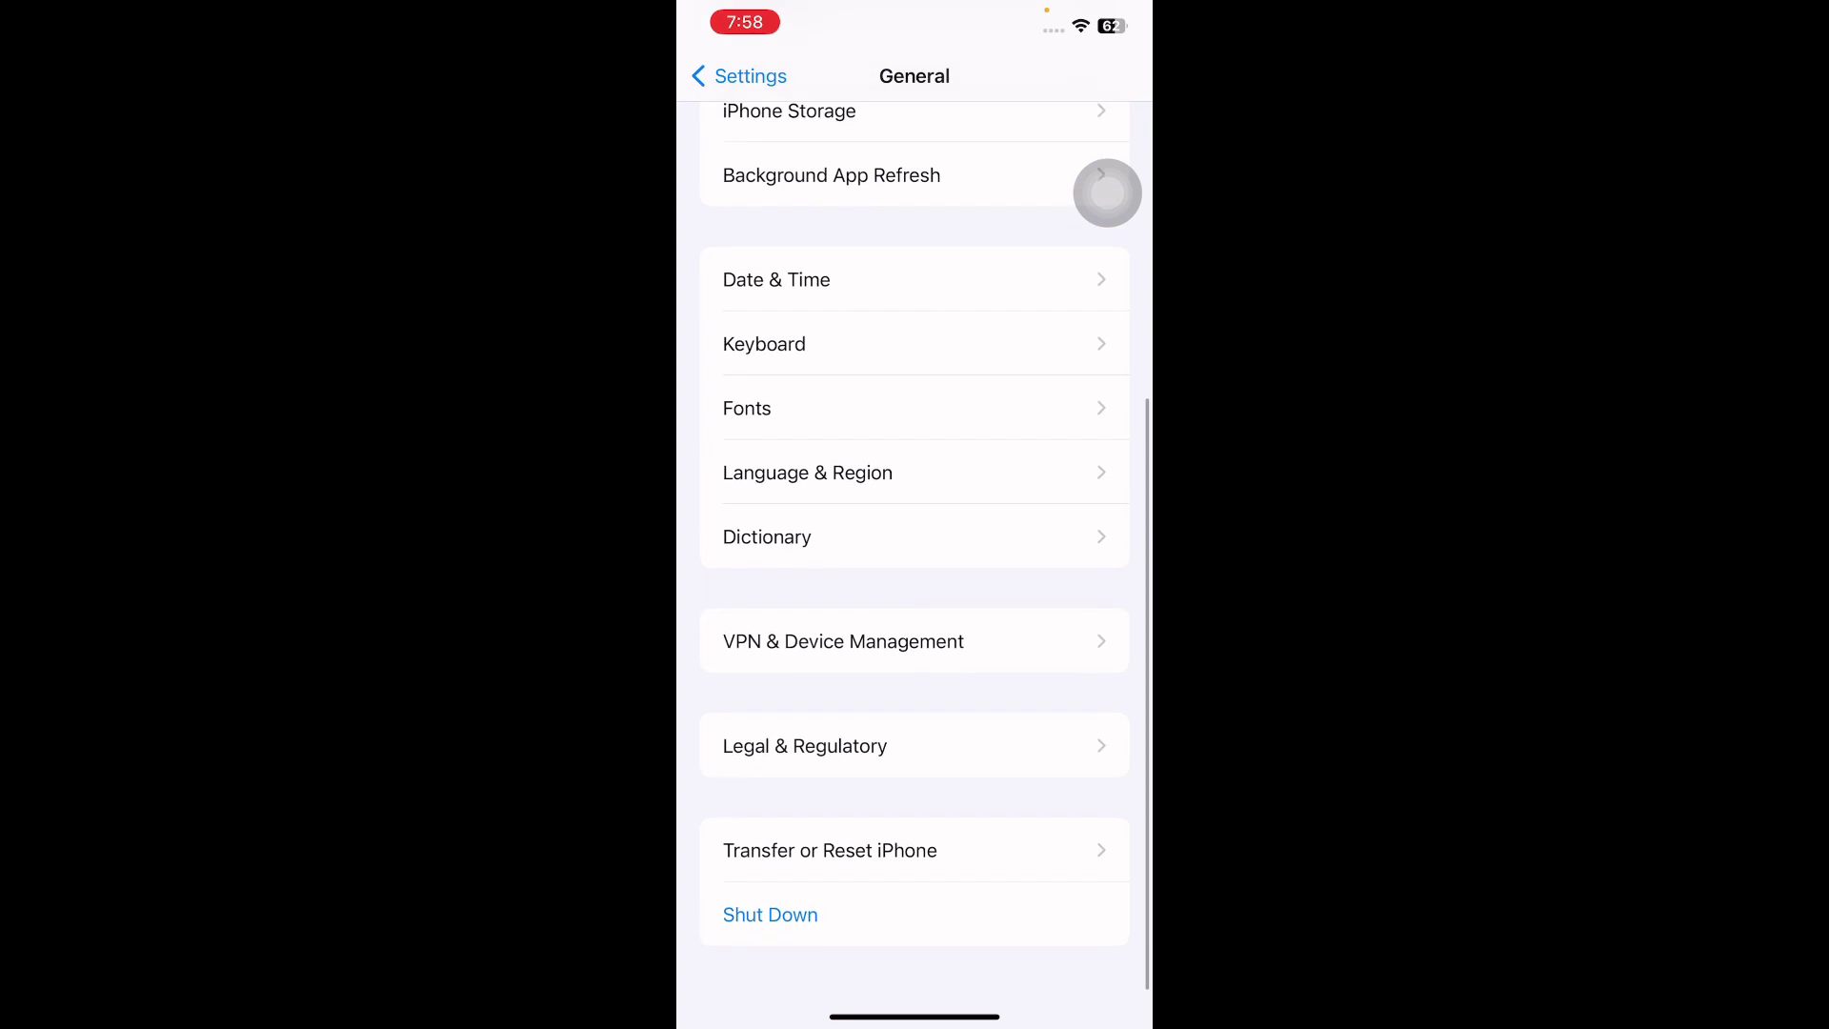
left_click(829, 851)
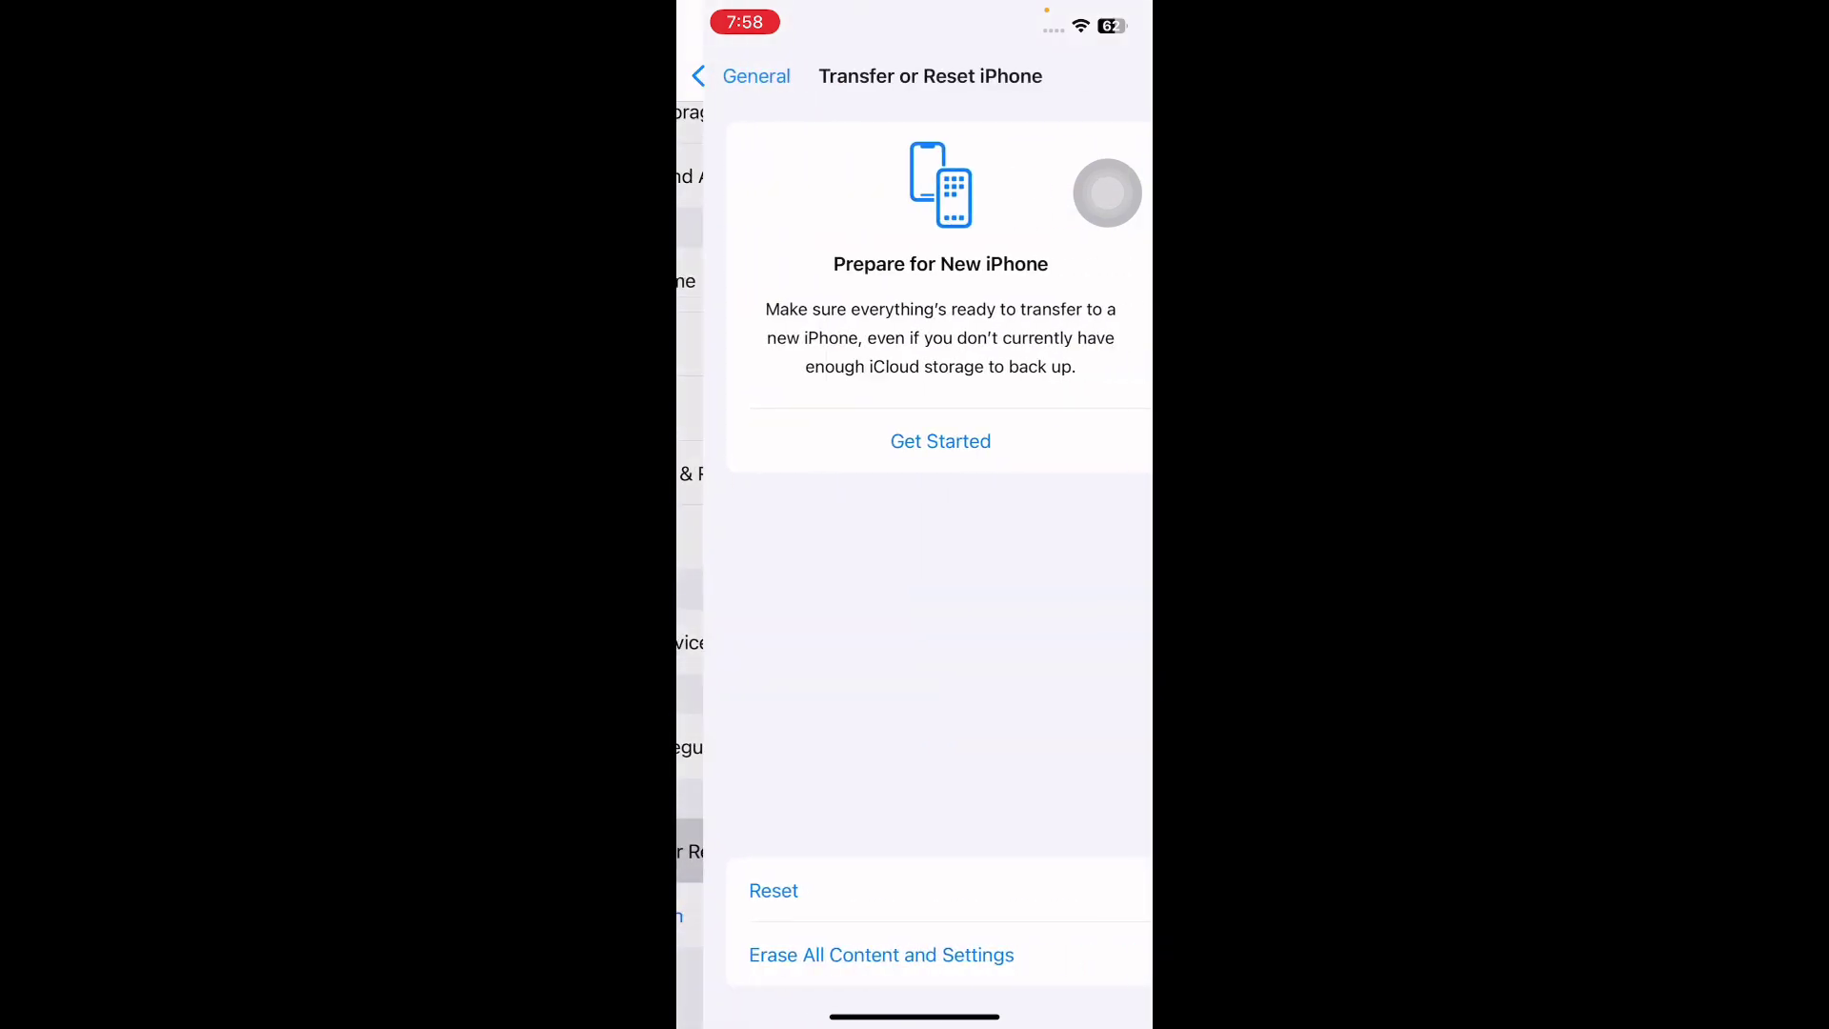
left_click(747, 890)
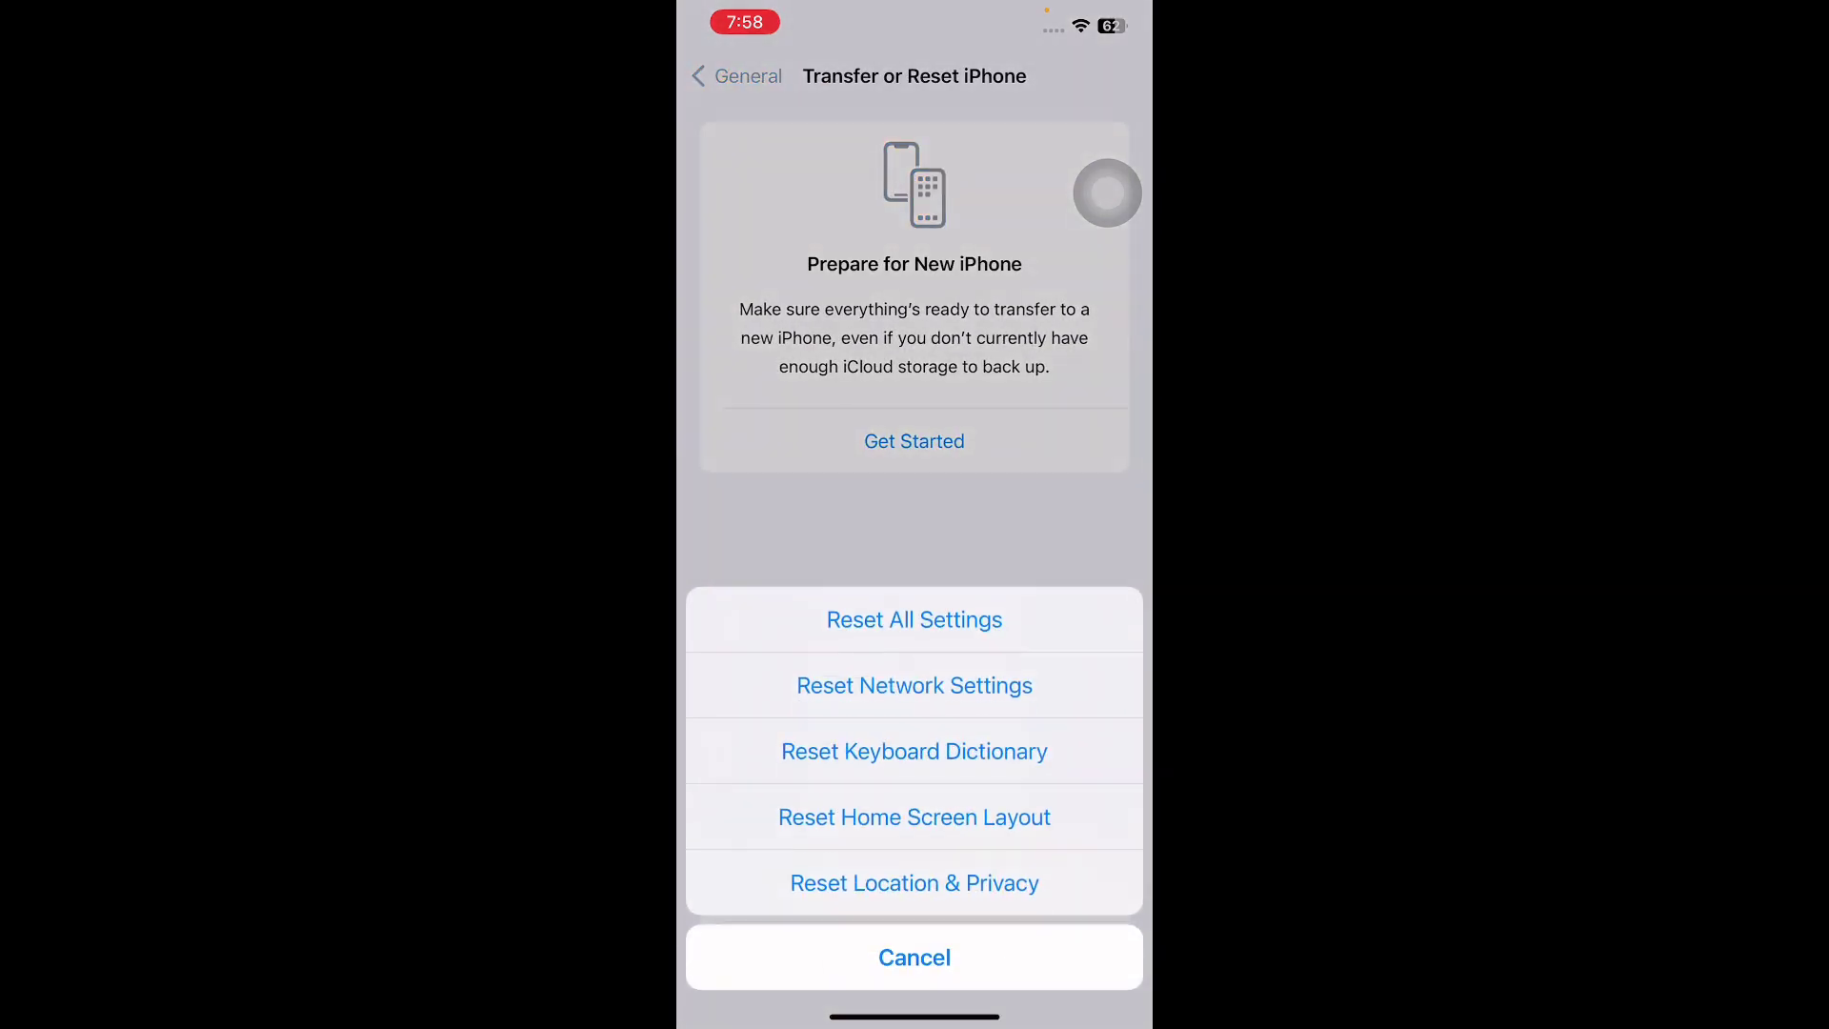
left_click(914, 618)
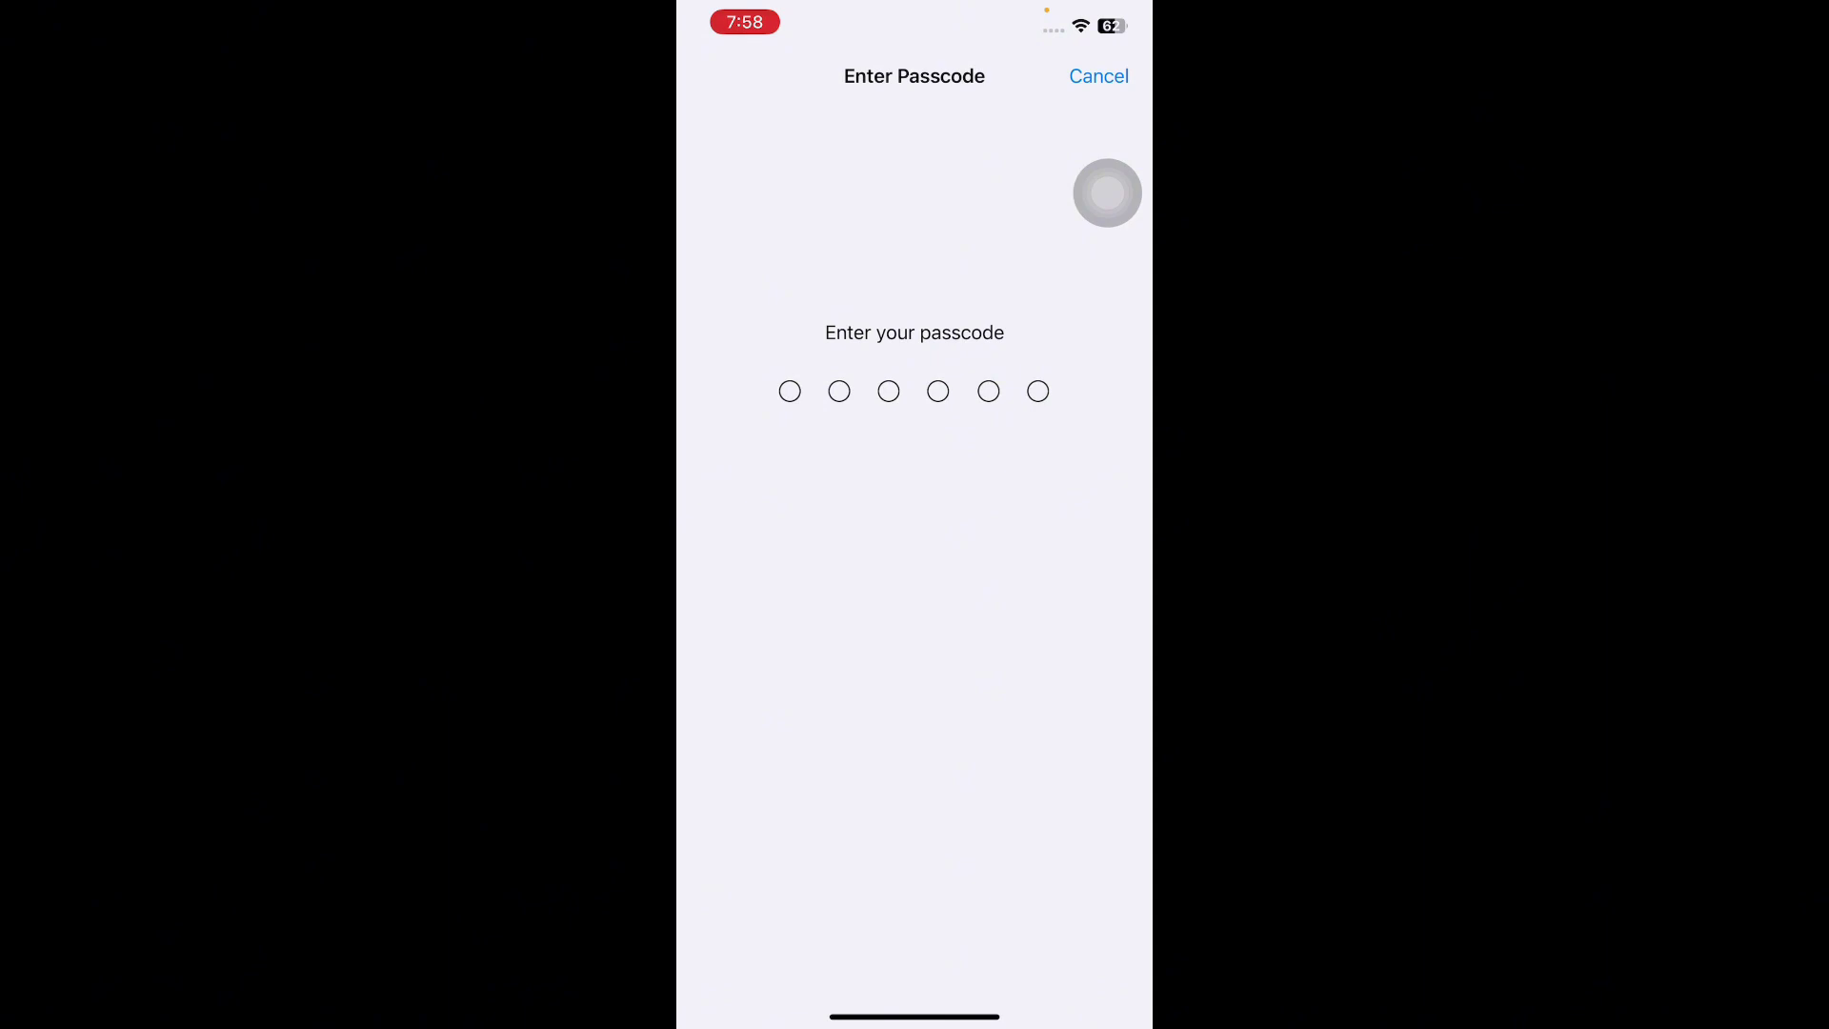
left_click_drag(915, 1018, 914, 643)
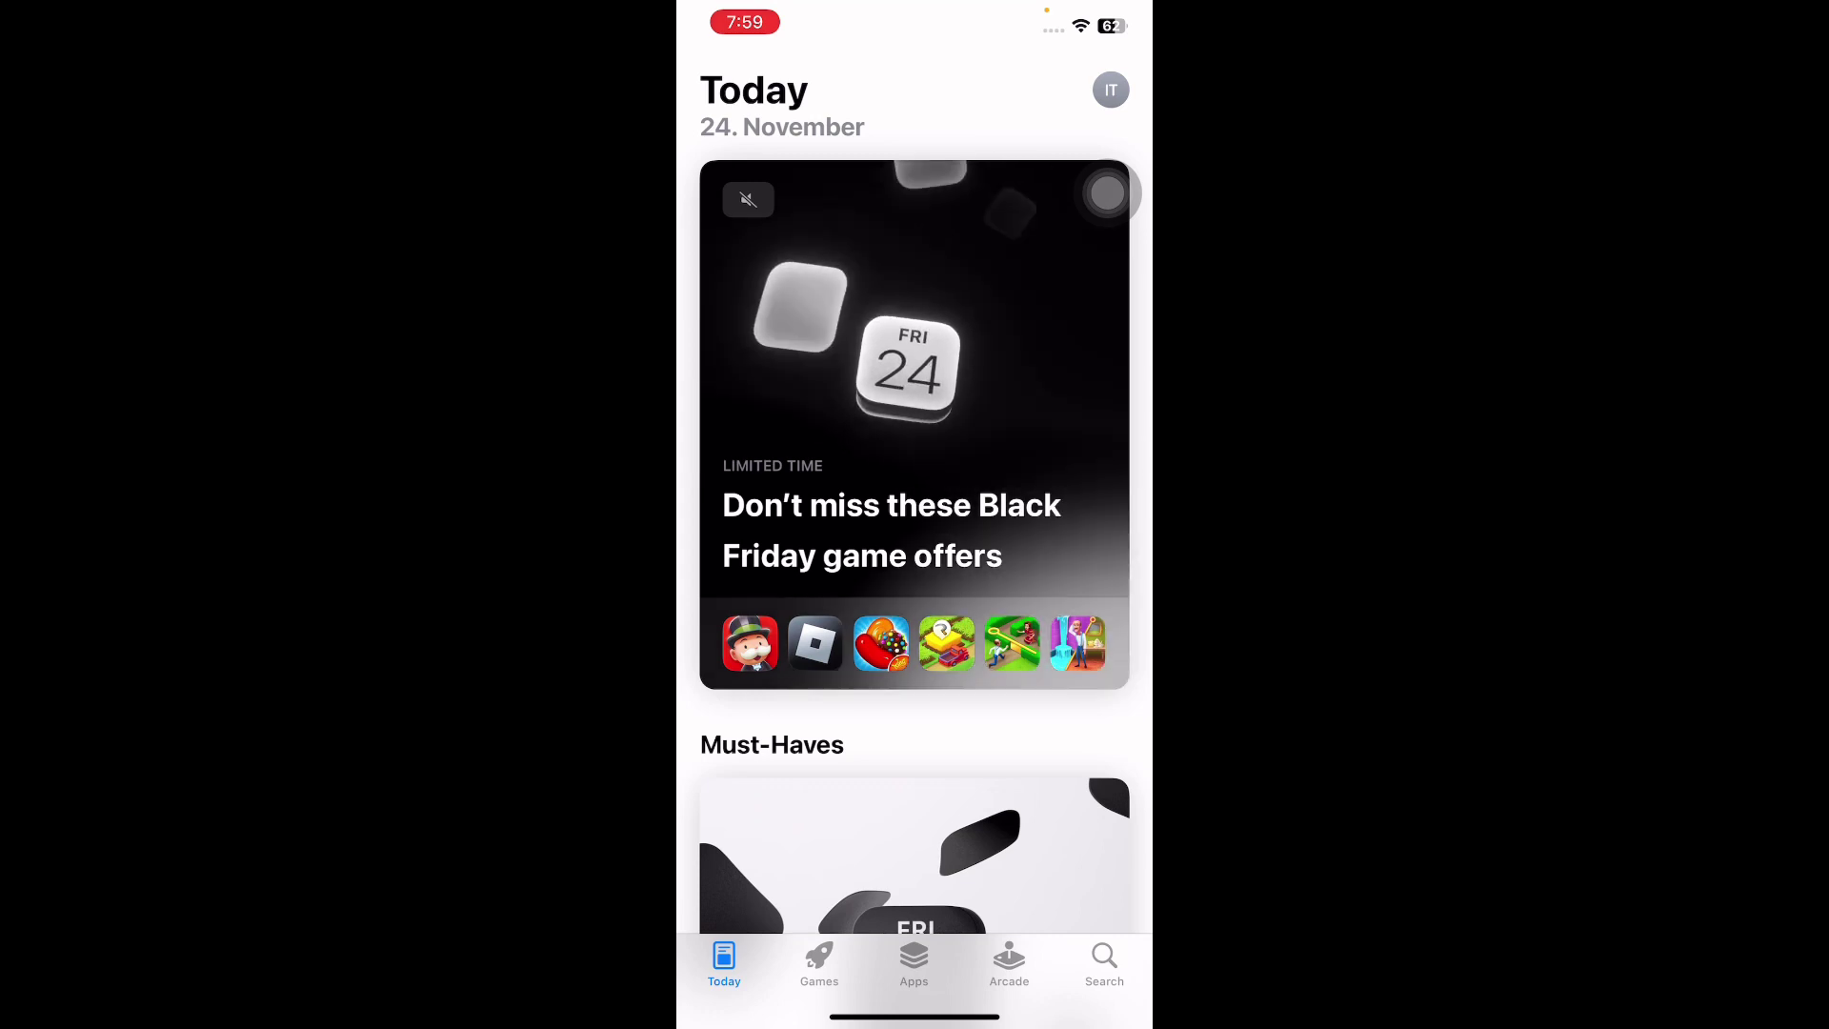
Search the App Store for 'whatsapp' to check WhatsApp Messenger's update status
left_click(1103, 965)
left_click(872, 146)
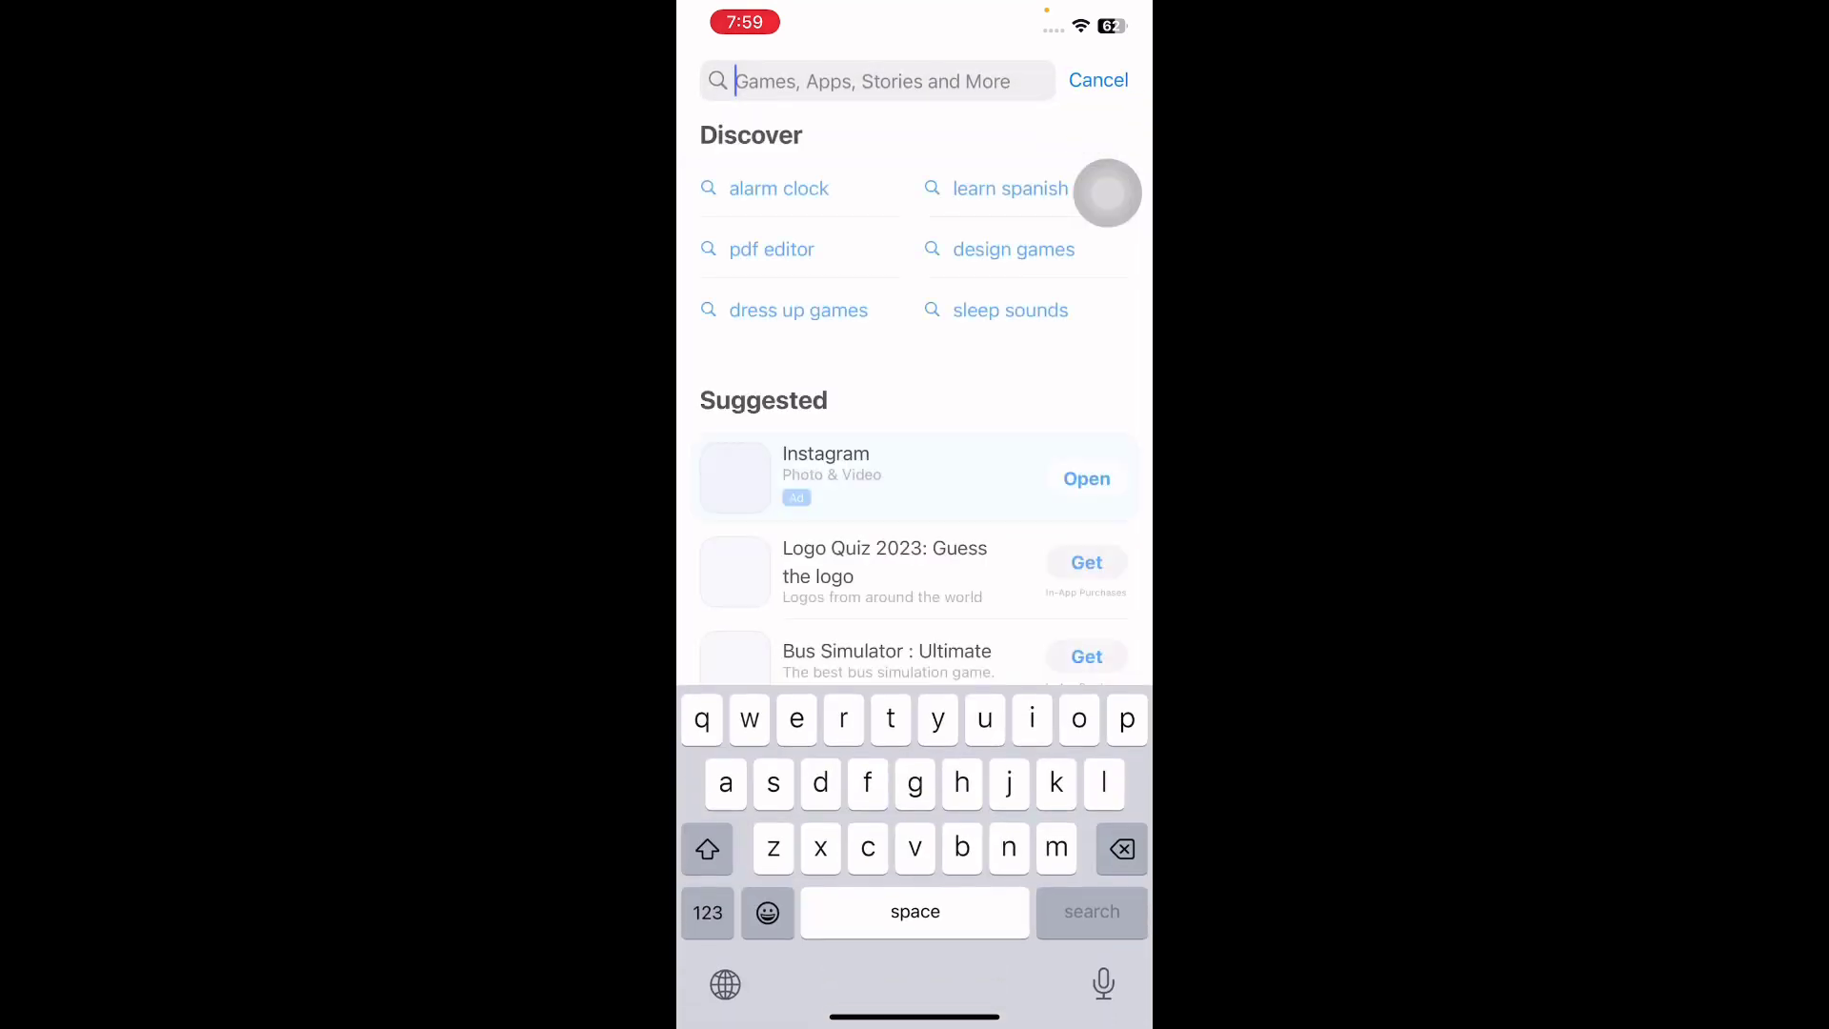
type("whatsapp")
key("Return")
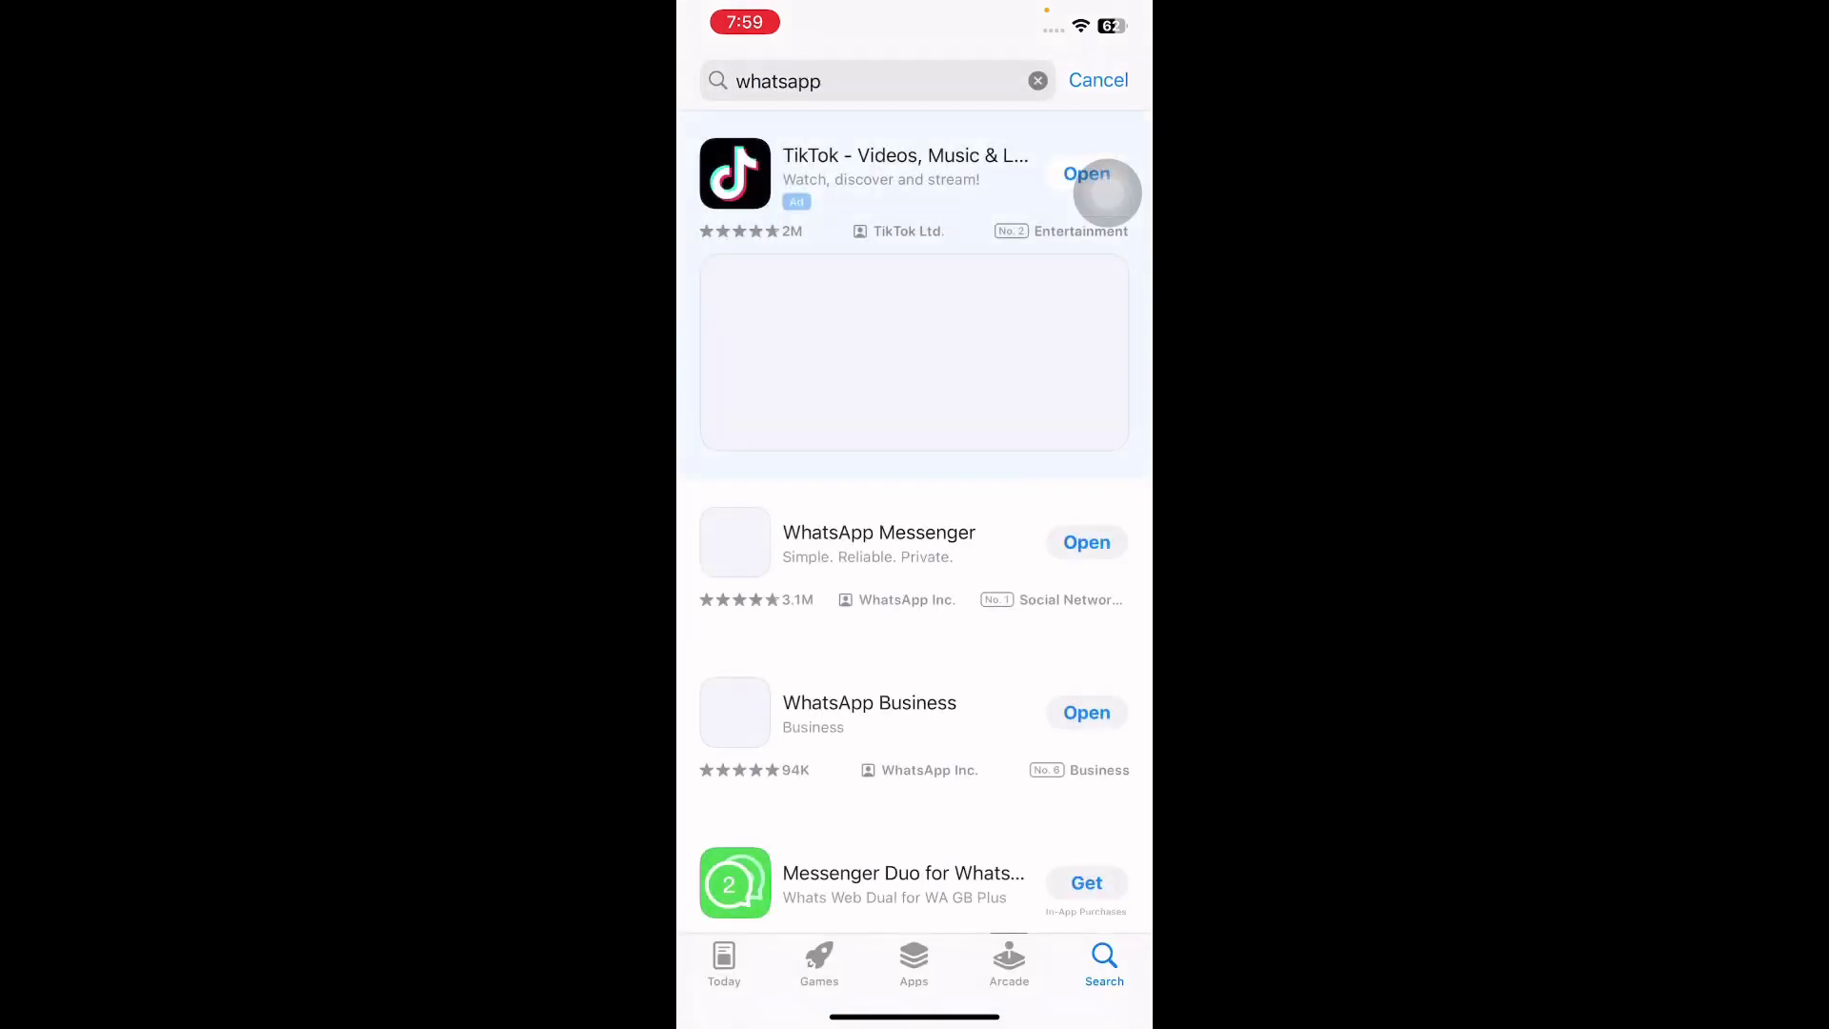